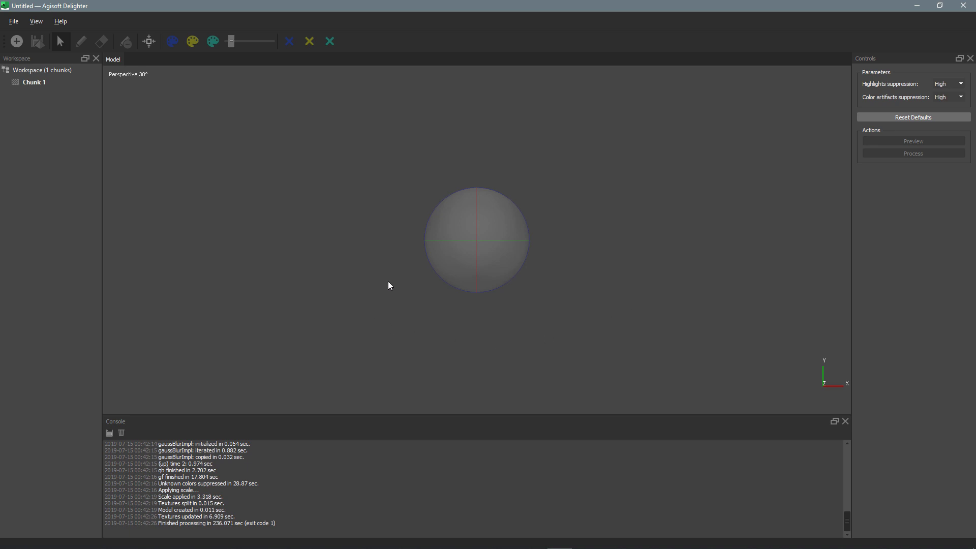
- Import the froggy_3dc_export_v001.obj model from the Froggy_statue folder
{"action": "left_click_drag", "start_coordinate": [458, 261], "coordinate": [460, 265]}
{"action": "left_click", "coordinate": [13, 22]}
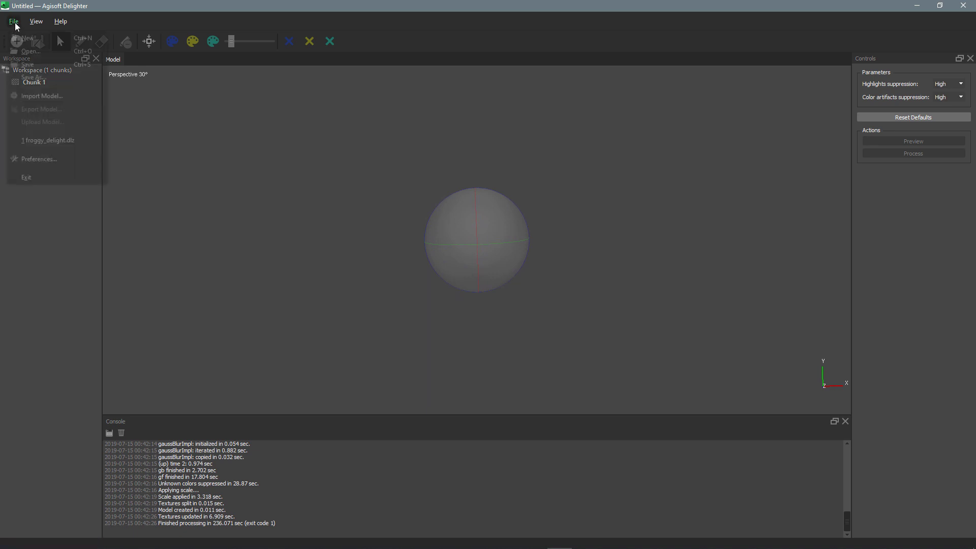
{"action": "left_click", "coordinate": [38, 197]}
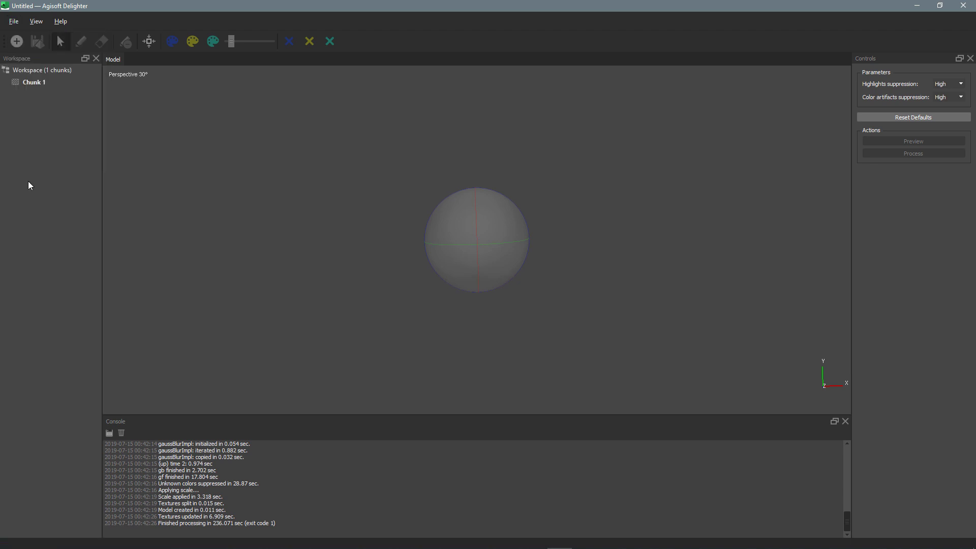
{"action": "left_click", "coordinate": [17, 42]}
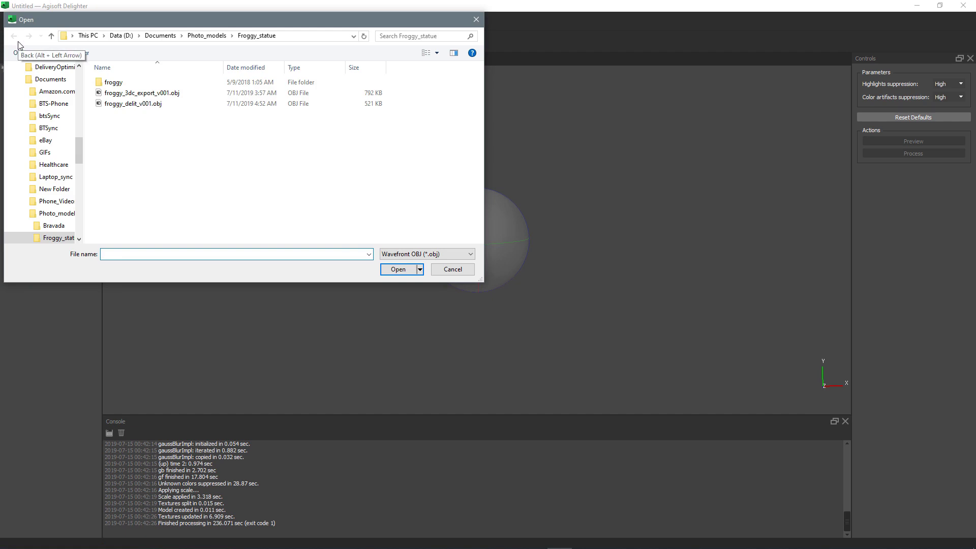
{"action": "left_click", "coordinate": [122, 93]}
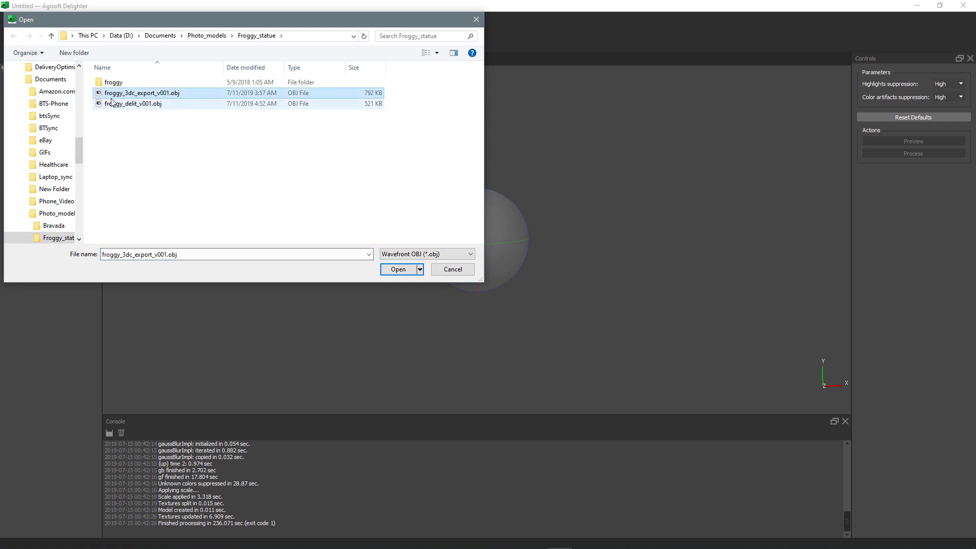
{"action": "left_click", "coordinate": [154, 94]}
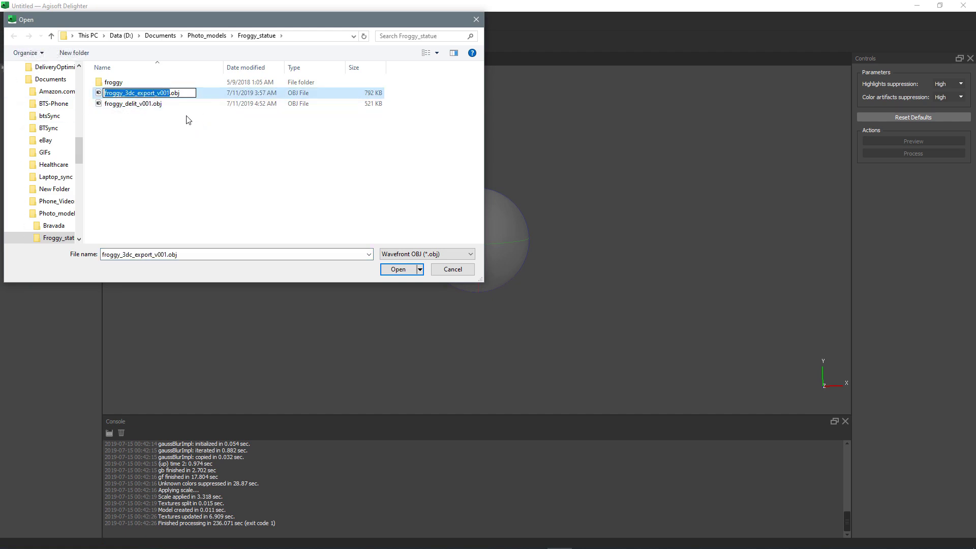
{"action": "double_click", "coordinate": [176, 92]}
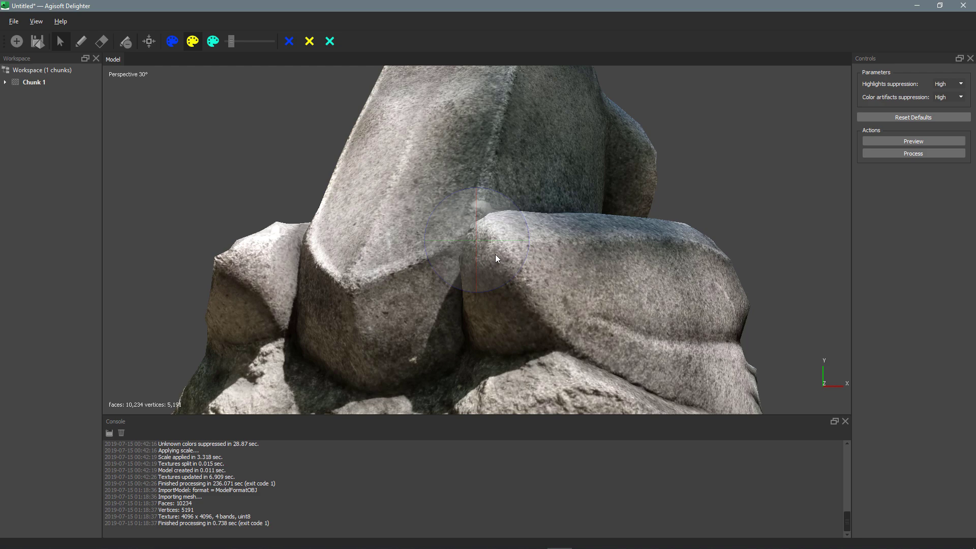
- Mark the shaded chest of the frog statue with the shadow brush, starting beneath its chin
{"action": "scroll", "coordinate": [491, 256], "scroll_direction": "down", "scroll_amount": 10}
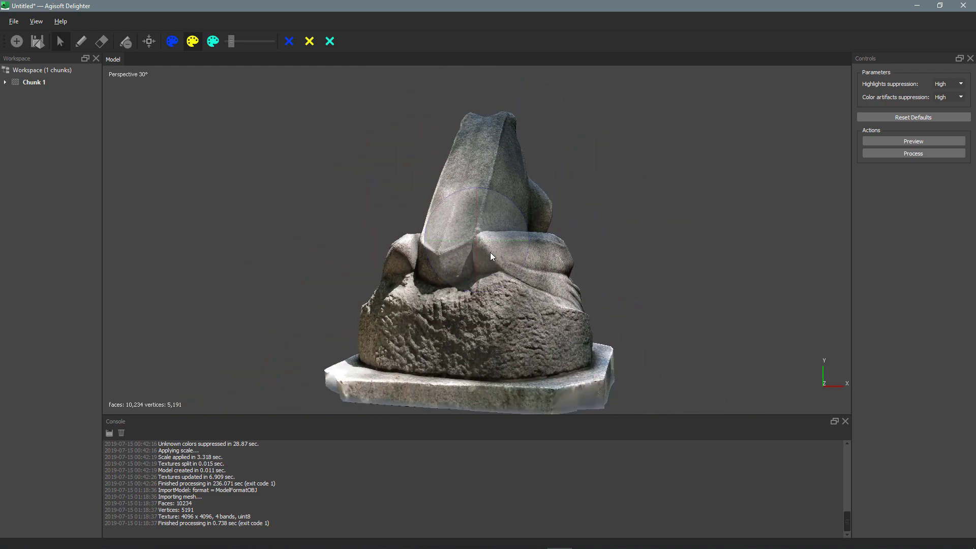
{"action": "left_click_drag", "start_coordinate": [503, 264], "coordinate": [433, 226]}
{"action": "left_click_drag", "start_coordinate": [497, 243], "coordinate": [483, 162]}
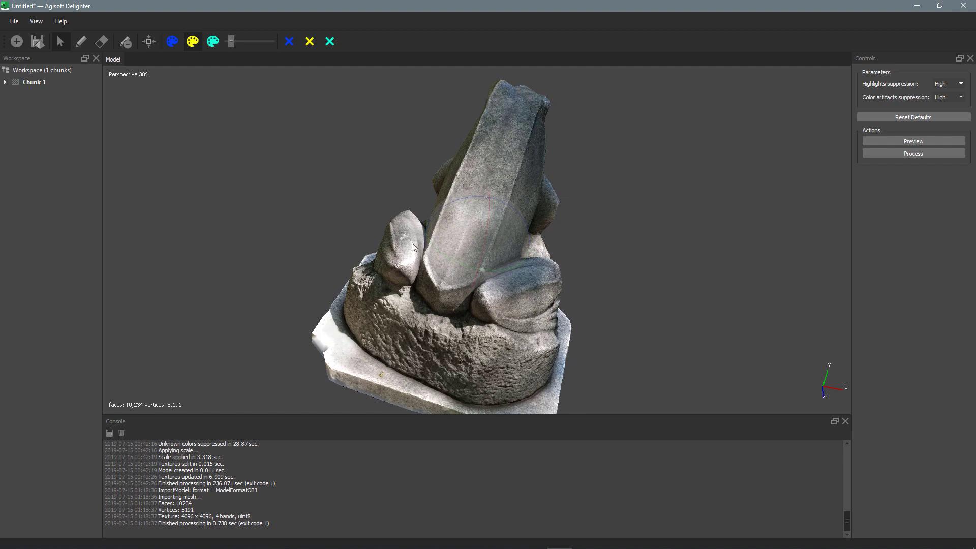
{"action": "mouse_move", "coordinate": [473, 246]}
{"action": "left_mouse_down"}
{"action": "mouse_move", "coordinate": [425, 216]}
{"action": "mouse_move", "coordinate": [506, 228]}
{"action": "mouse_move", "coordinate": [480, 236]}
{"action": "mouse_move", "coordinate": [511, 231]}
{"action": "mouse_move", "coordinate": [478, 246]}
{"action": "mouse_move", "coordinate": [453, 242]}
{"action": "mouse_move", "coordinate": [485, 223]}
{"action": "mouse_move", "coordinate": [492, 265]}
{"action": "mouse_move", "coordinate": [506, 261]}
{"action": "mouse_move", "coordinate": [456, 222]}
{"action": "mouse_move", "coordinate": [463, 231]}
{"action": "left_mouse_up"}
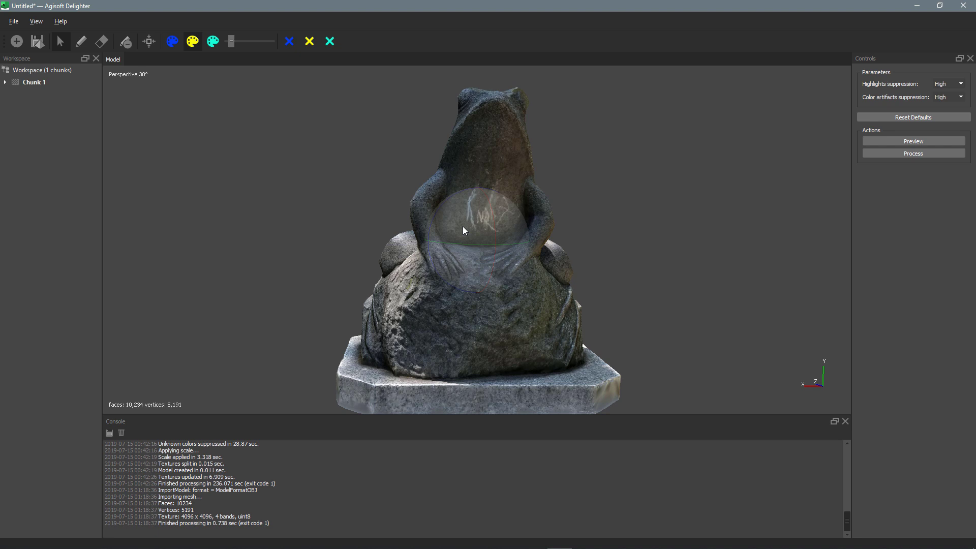
{"action": "left_click", "coordinate": [80, 41]}
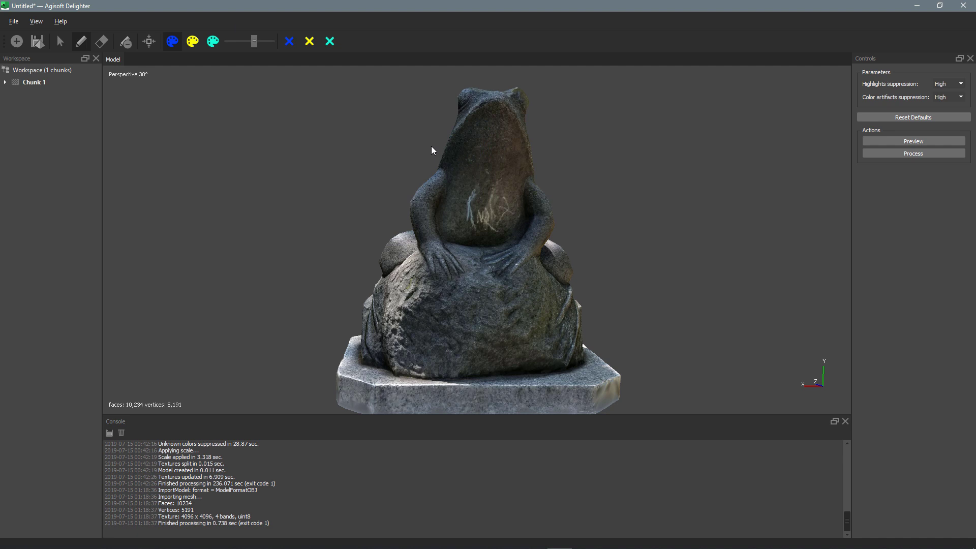
{"action": "mouse_move", "coordinate": [496, 122]}
{"action": "left_mouse_down"}
{"action": "mouse_move", "coordinate": [468, 150]}
{"action": "mouse_move", "coordinate": [479, 174]}
{"action": "mouse_move", "coordinate": [451, 195]}
{"action": "mouse_move", "coordinate": [467, 133]}
{"action": "mouse_move", "coordinate": [443, 191]}
{"action": "left_mouse_up"}
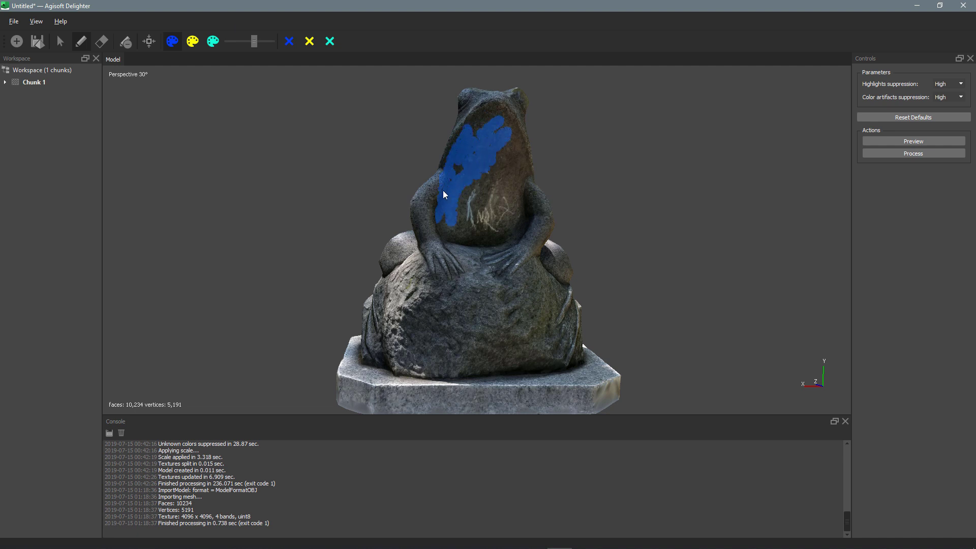
- Paint shadow strokes over the shaded front of the rock and the adjoining part of the base slab
{"action": "mouse_move", "coordinate": [438, 359]}
{"action": "left_mouse_down"}
{"action": "mouse_move", "coordinate": [485, 352]}
{"action": "mouse_move", "coordinate": [491, 327]}
{"action": "left_mouse_up"}
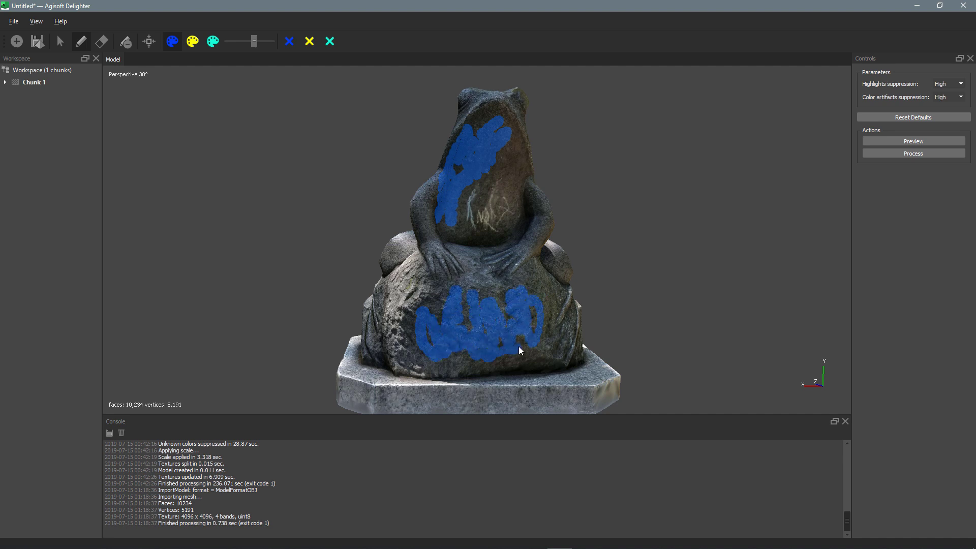
{"action": "left_click_drag", "start_coordinate": [519, 347], "coordinate": [531, 371]}
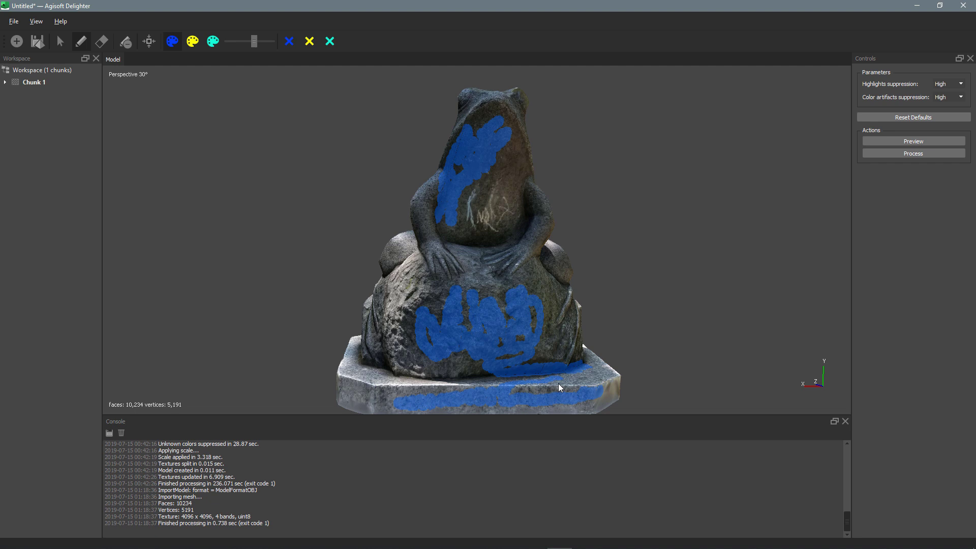
{"action": "left_click_drag", "start_coordinate": [559, 384], "coordinate": [597, 367]}
{"action": "left_click", "coordinate": [536, 267]}
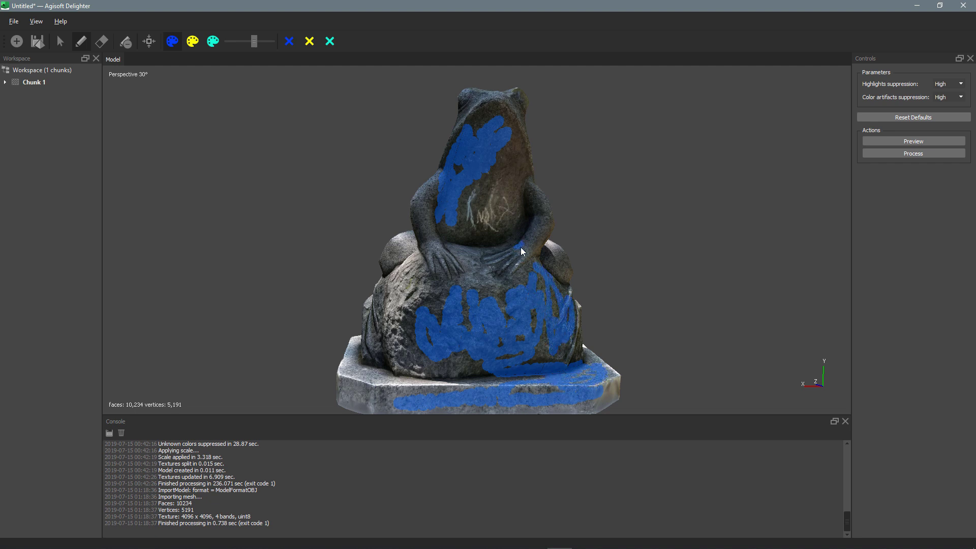
- Extend the shadow marking over the frog's chest, arms and hands, erasing the strokes that cover the scratched graffiti
{"action": "left_click_drag", "start_coordinate": [514, 239], "coordinate": [506, 178]}
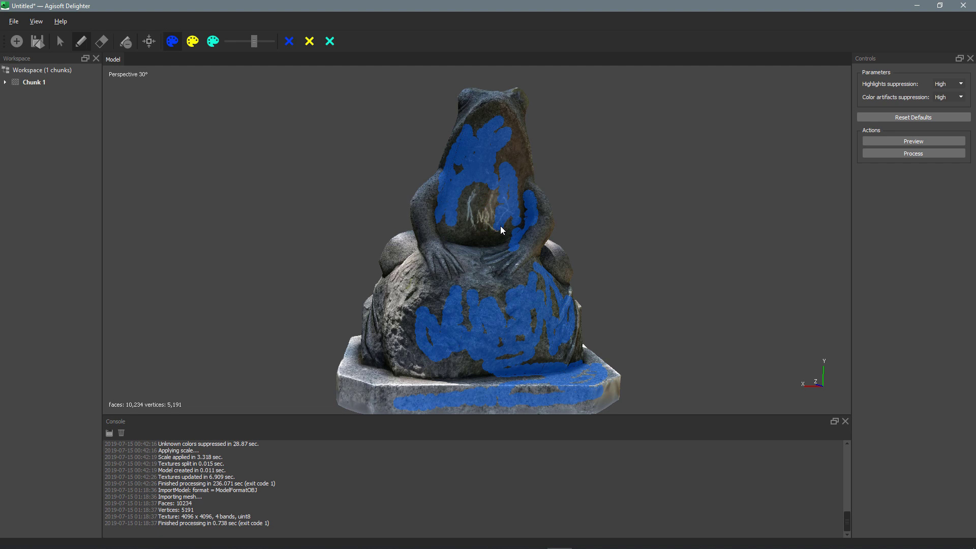
{"action": "left_click", "coordinate": [101, 41]}
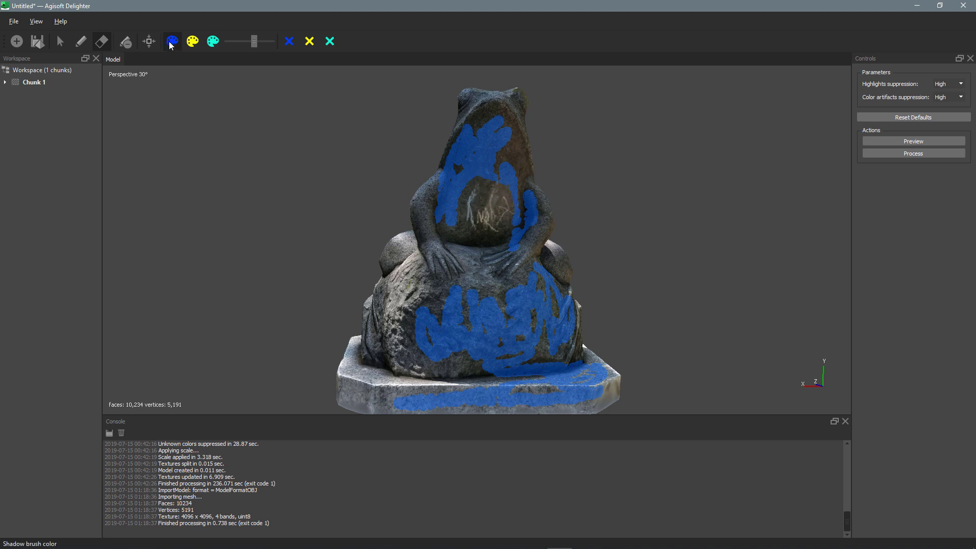
{"action": "left_click", "coordinate": [82, 40]}
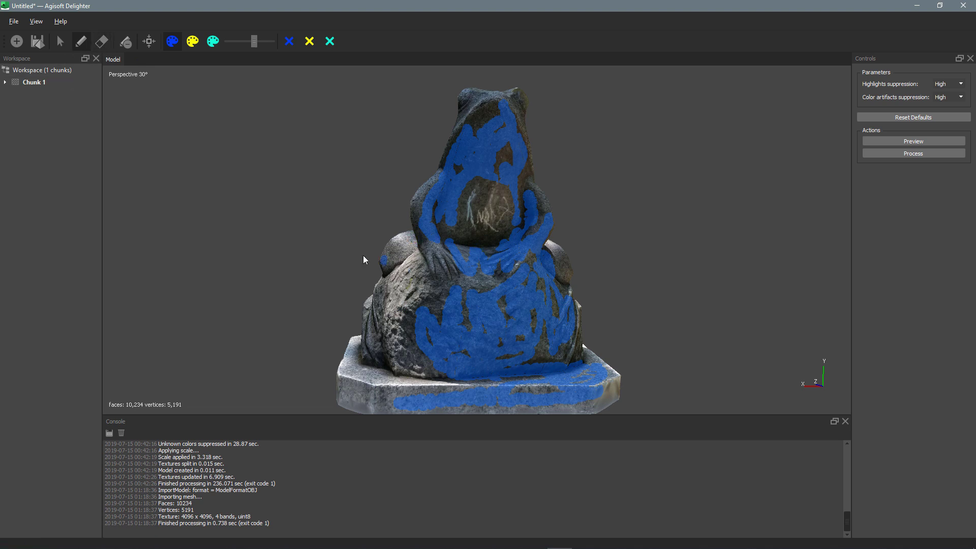
- Paint shadow strokes on the frog's unmarked flank, behind its front leg and around the foot folds near the base
{"action": "left_click", "coordinate": [59, 41]}
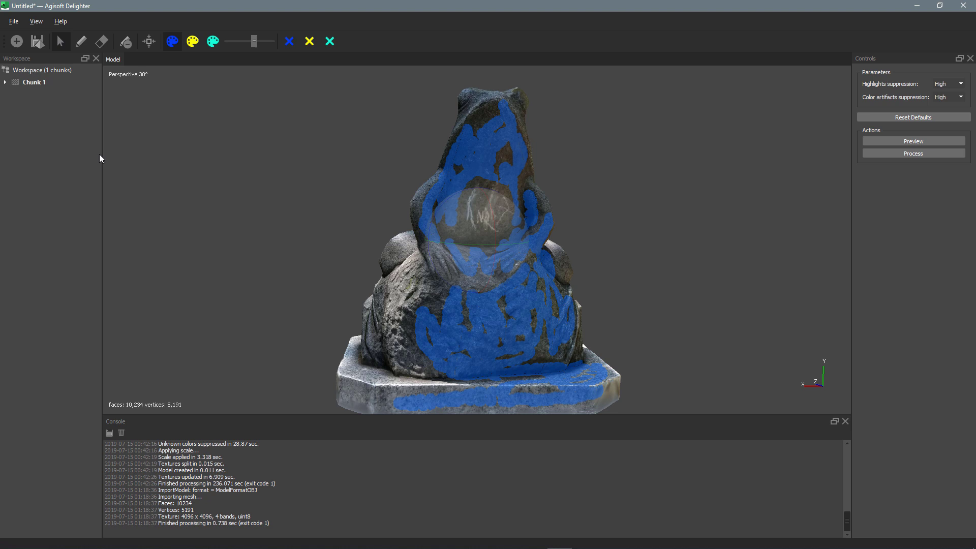
{"action": "mouse_move", "coordinate": [451, 240]}
{"action": "left_mouse_down"}
{"action": "mouse_move", "coordinate": [504, 238]}
{"action": "mouse_move", "coordinate": [462, 226]}
{"action": "mouse_move", "coordinate": [468, 247]}
{"action": "left_mouse_up"}
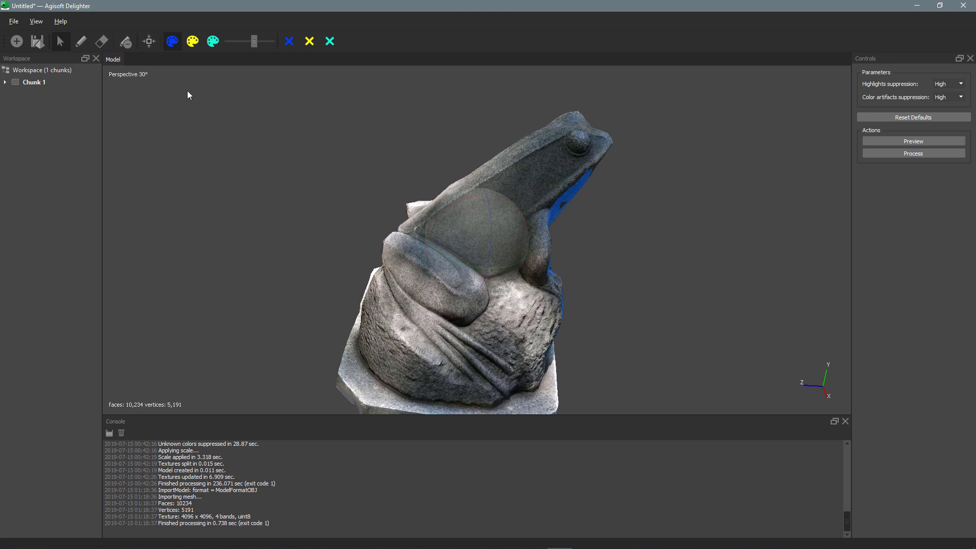
{"action": "left_click", "coordinate": [80, 41]}
{"action": "left_click_drag", "start_coordinate": [545, 167], "coordinate": [552, 168]}
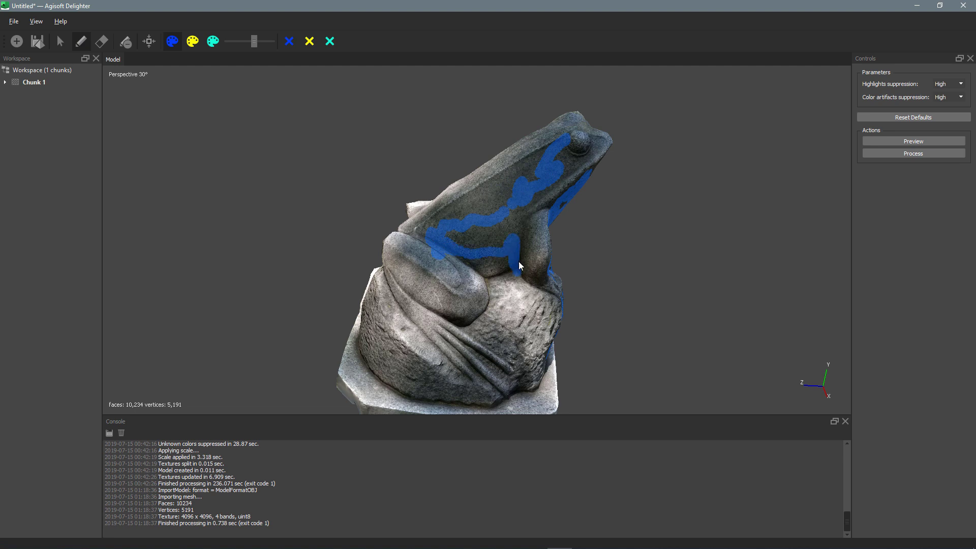
{"action": "left_click", "coordinate": [475, 328]}
{"action": "left_click", "coordinate": [492, 371]}
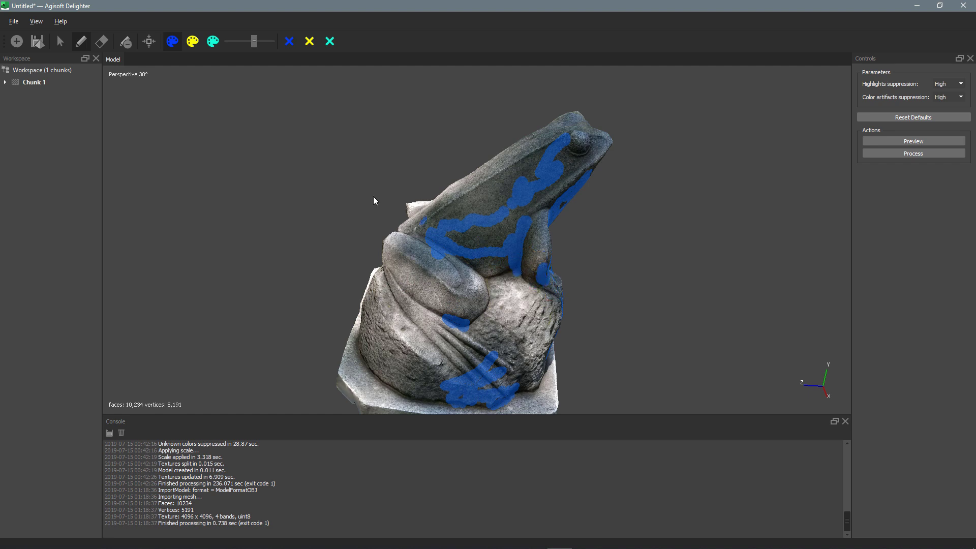
- Mark the shaded creases between the frog's back and hind legs and the dark side of the haunch as shadow
{"action": "left_click", "coordinate": [60, 41]}
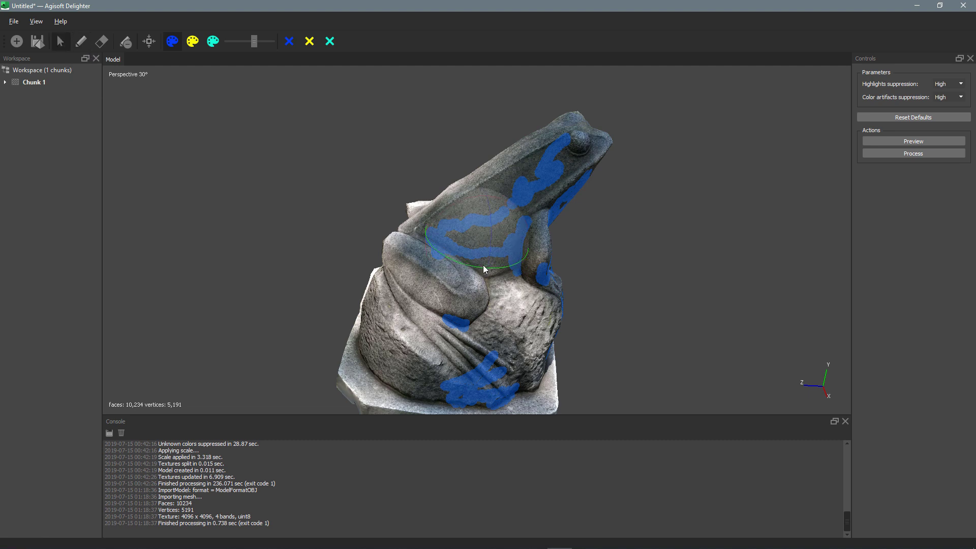
{"action": "left_click_drag", "start_coordinate": [483, 264], "coordinate": [499, 251]}
{"action": "left_click", "coordinate": [81, 41]}
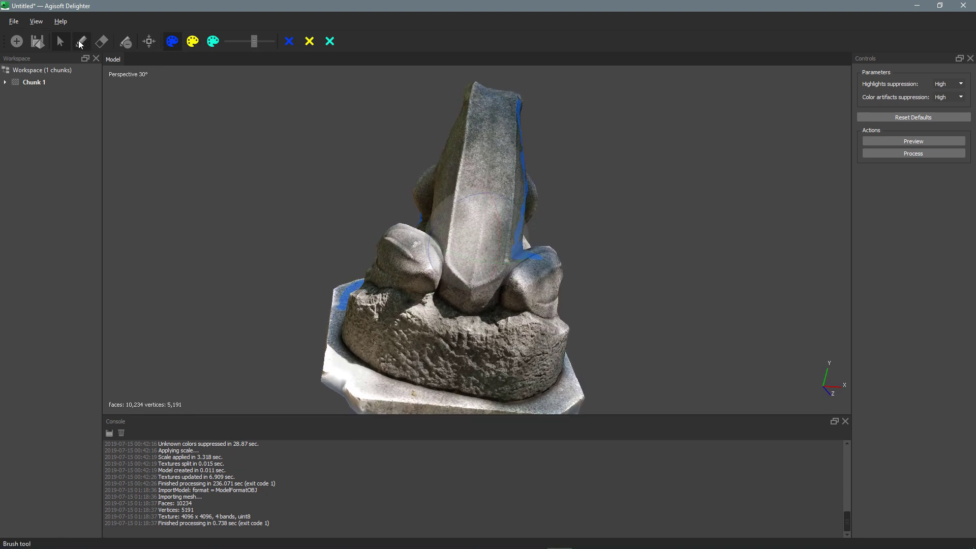
{"action": "left_click", "coordinate": [509, 301]}
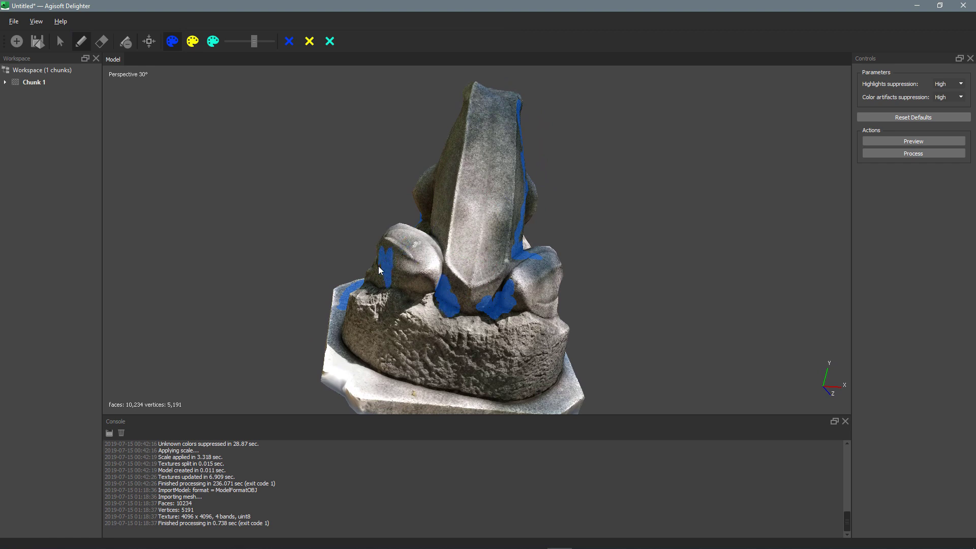
{"action": "left_click_drag", "start_coordinate": [378, 267], "coordinate": [406, 291]}
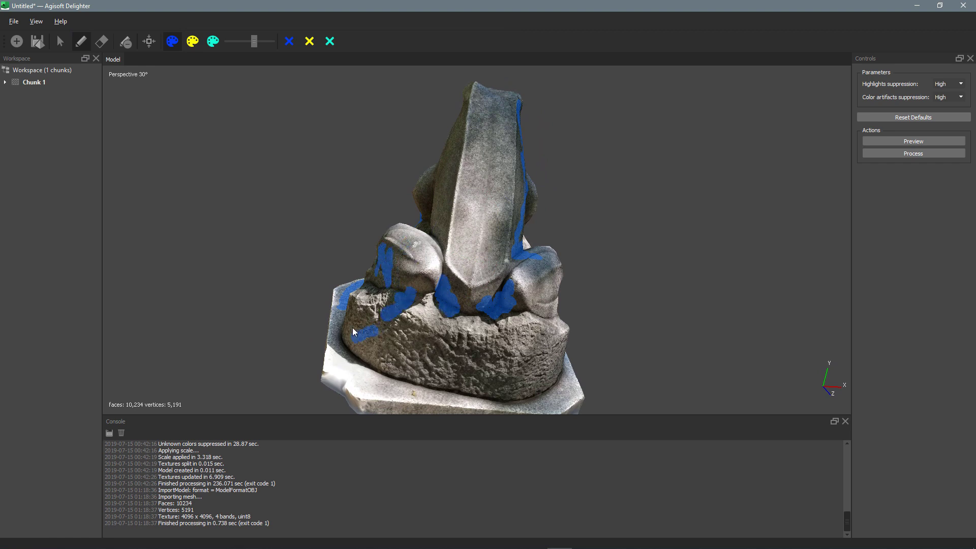
- Mark shaded patches on the rock's rear, under the frog's rump and along its flank as shadow, undoing one misplaced stroke
{"action": "left_click_drag", "start_coordinate": [400, 342], "coordinate": [427, 347]}
{"action": "left_click", "coordinate": [473, 367]}
{"action": "key", "text": "ctrl+z"}
{"action": "left_click_drag", "start_coordinate": [460, 354], "coordinate": [474, 359]}
{"action": "mouse_move", "coordinate": [457, 299]}
{"action": "left_mouse_down"}
{"action": "mouse_move", "coordinate": [458, 280]}
{"action": "mouse_move", "coordinate": [460, 300]}
{"action": "mouse_move", "coordinate": [452, 287]}
{"action": "left_mouse_up"}
{"action": "left_click_drag", "start_coordinate": [387, 346], "coordinate": [373, 348]}
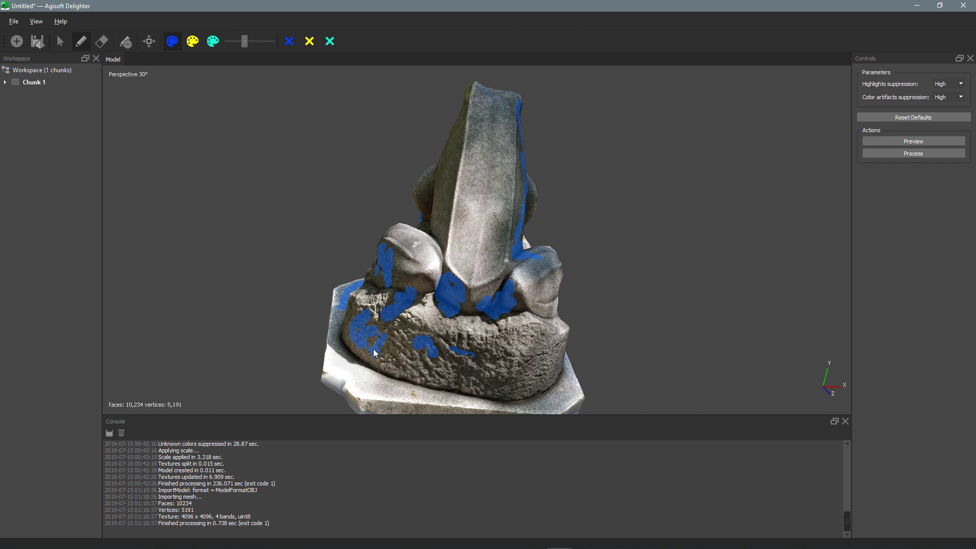
{"action": "mouse_move", "coordinate": [402, 305]}
{"action": "left_mouse_down"}
{"action": "mouse_move", "coordinate": [417, 282]}
{"action": "mouse_move", "coordinate": [431, 286]}
{"action": "left_mouse_up"}
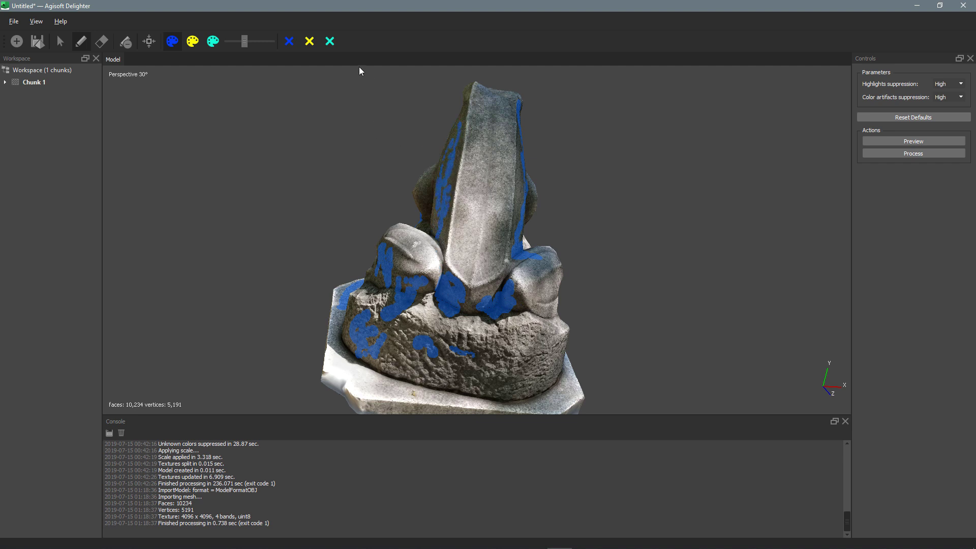
- Cover the shaded opposite side of the frog, including head, flank, haunch and lower rock, with larger shadow brush strokes
{"action": "left_click", "coordinate": [60, 42]}
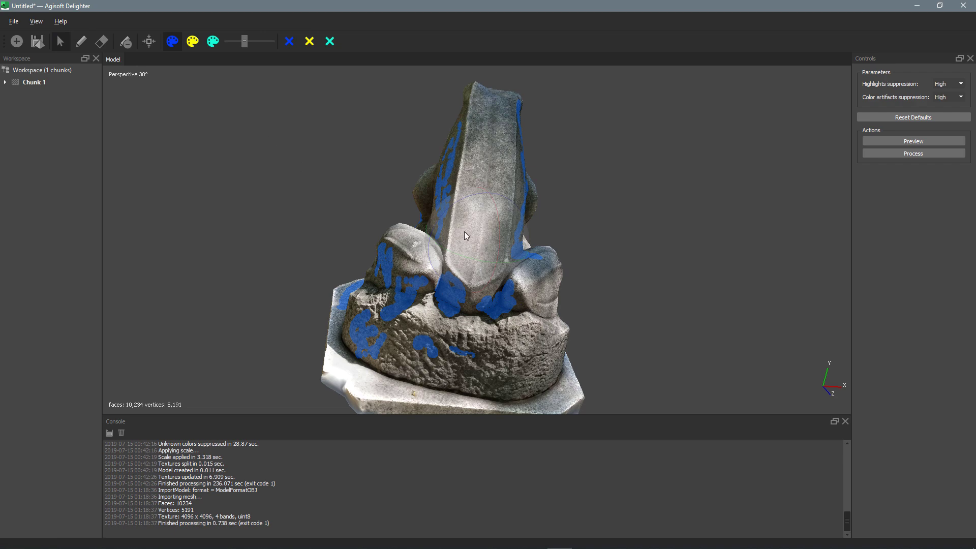
{"action": "left_click_drag", "start_coordinate": [464, 232], "coordinate": [471, 281]}
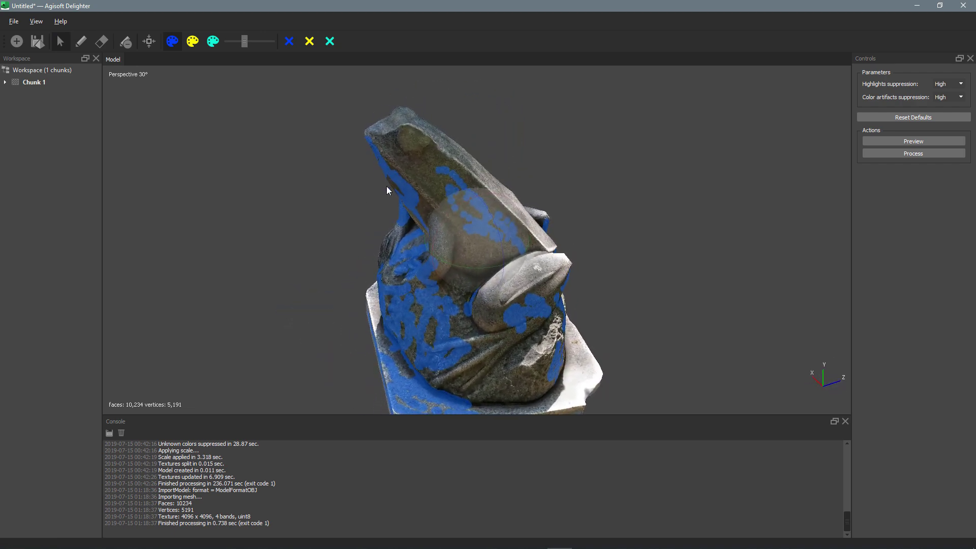
{"action": "left_click", "coordinate": [82, 41]}
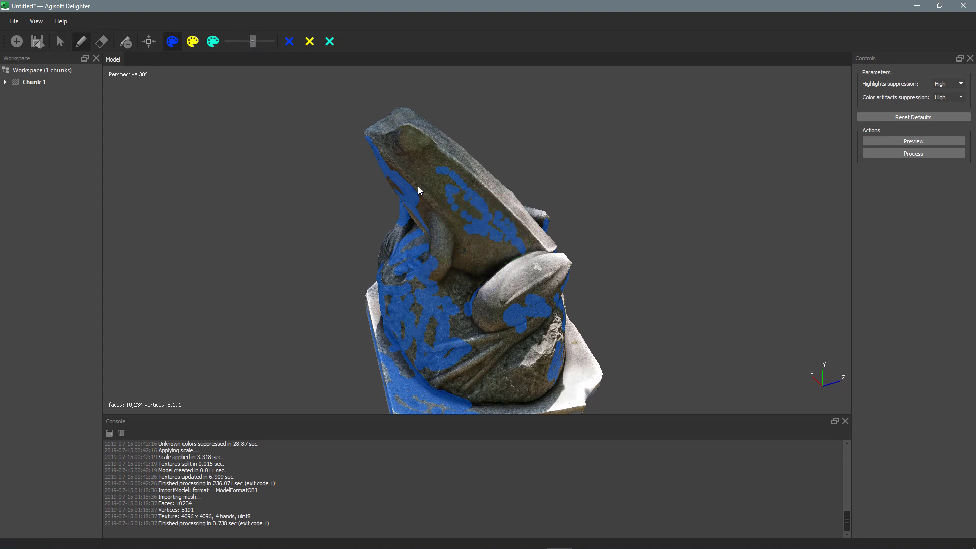
{"action": "left_click", "coordinate": [488, 253]}
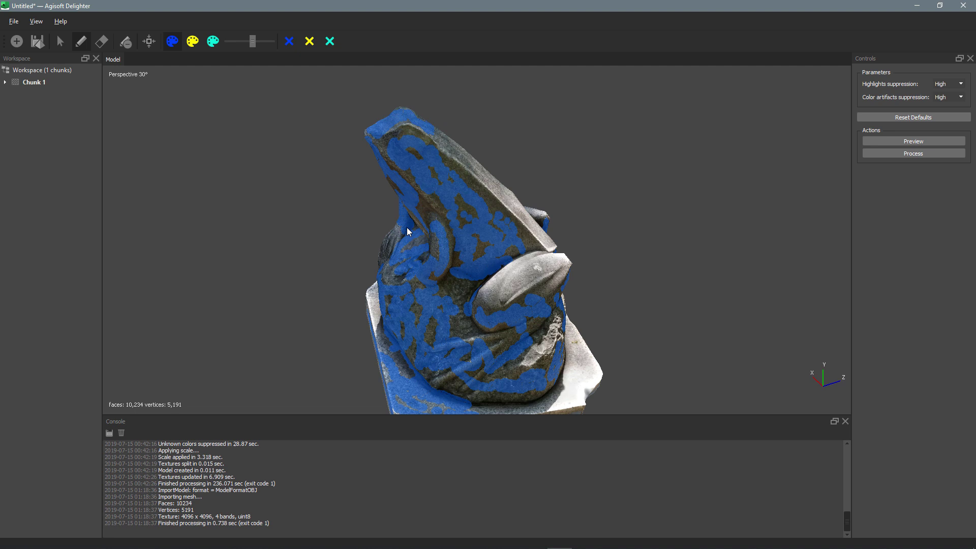
{"action": "left_click", "coordinate": [507, 292]}
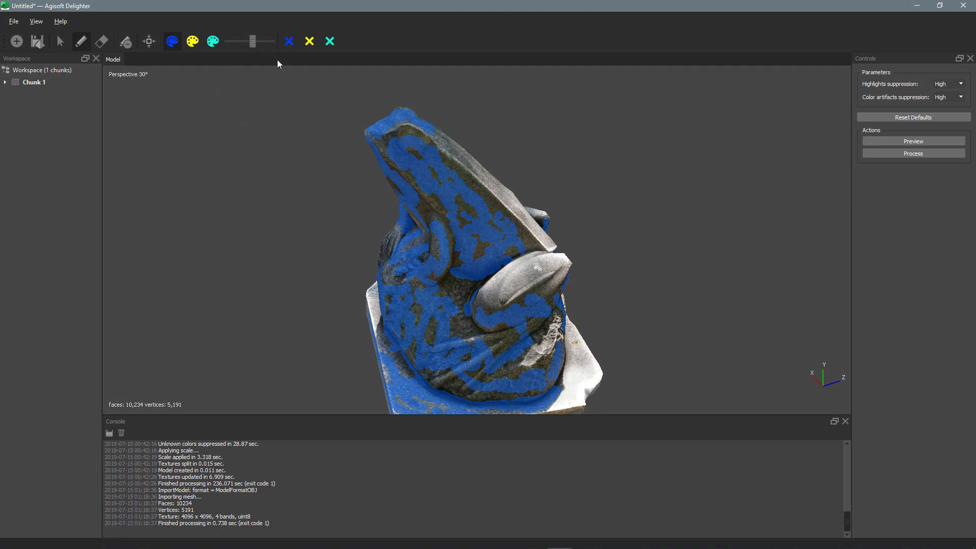
- Mark the brightly lit lower back and adjacent haunch of the frog as lit with the yellow brush
{"action": "left_click", "coordinate": [59, 40]}
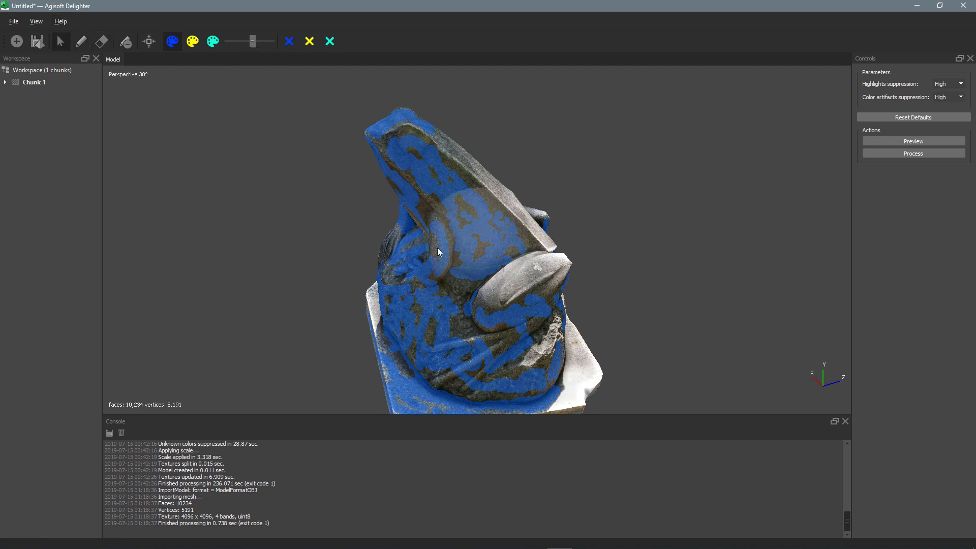
{"action": "left_click_drag", "start_coordinate": [473, 250], "coordinate": [406, 275]}
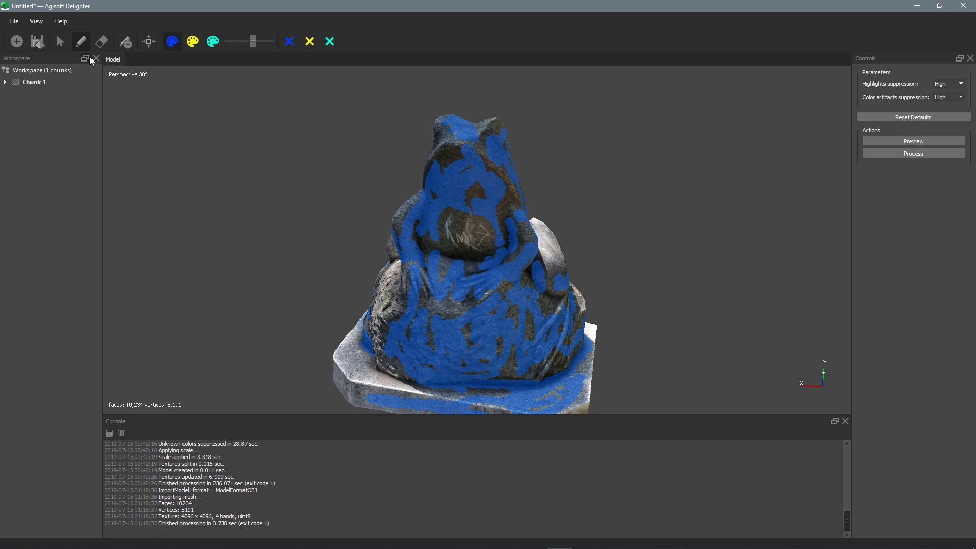
{"action": "left_click", "coordinate": [61, 41]}
{"action": "left_click_drag", "start_coordinate": [536, 252], "coordinate": [455, 283]}
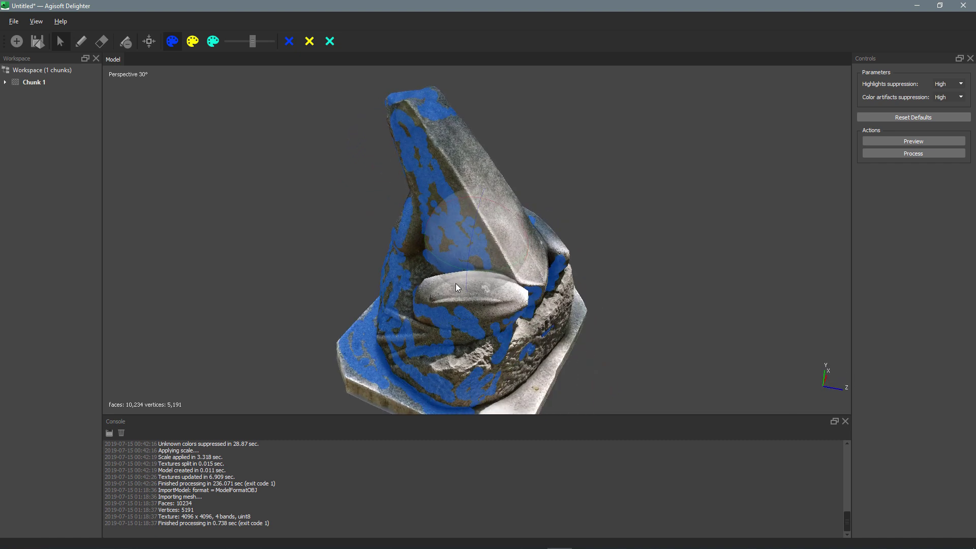
{"action": "mouse_move", "coordinate": [503, 261]}
{"action": "left_mouse_down"}
{"action": "mouse_move", "coordinate": [474, 252]}
{"action": "mouse_move", "coordinate": [533, 272]}
{"action": "mouse_move", "coordinate": [515, 304]}
{"action": "mouse_move", "coordinate": [488, 251]}
{"action": "left_mouse_up"}
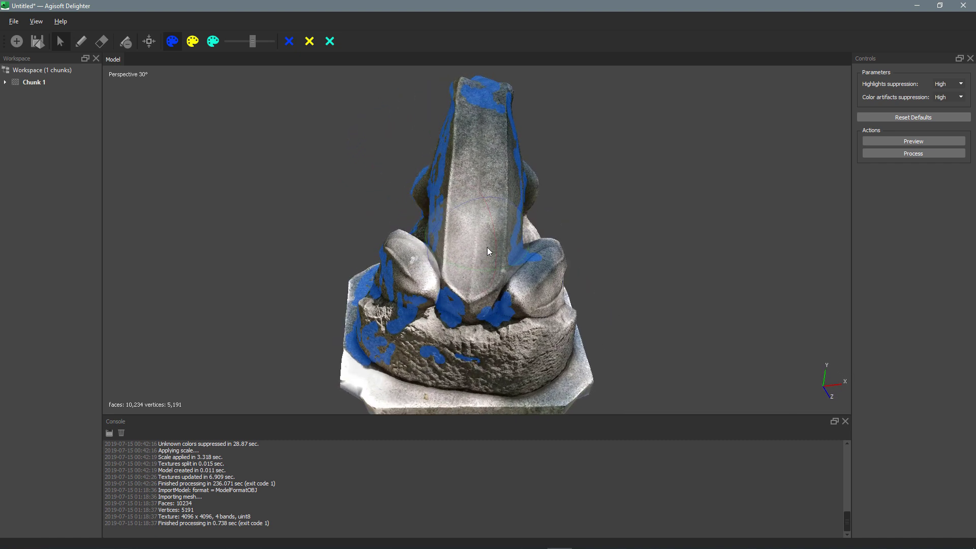
{"action": "left_click", "coordinate": [193, 44]}
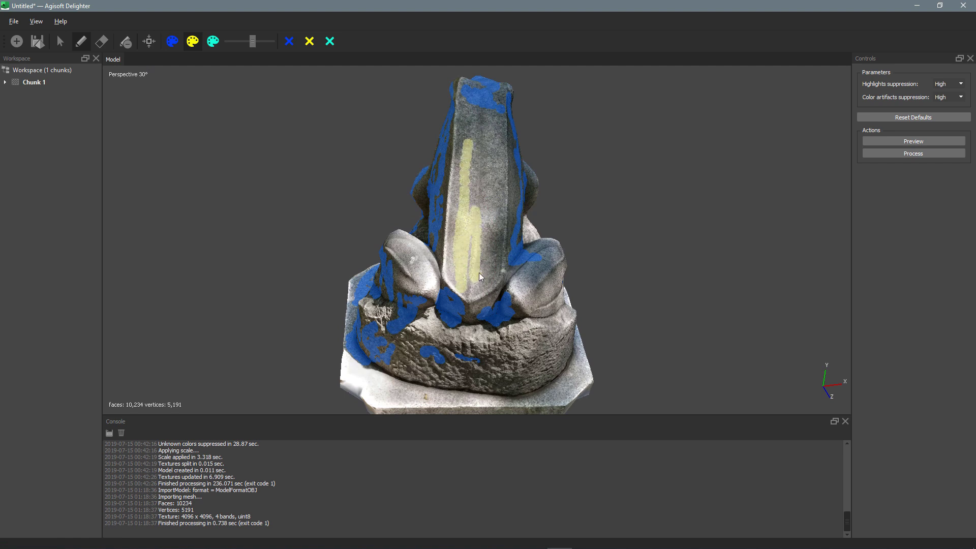
{"action": "left_click_drag", "start_coordinate": [489, 226], "coordinate": [491, 168]}
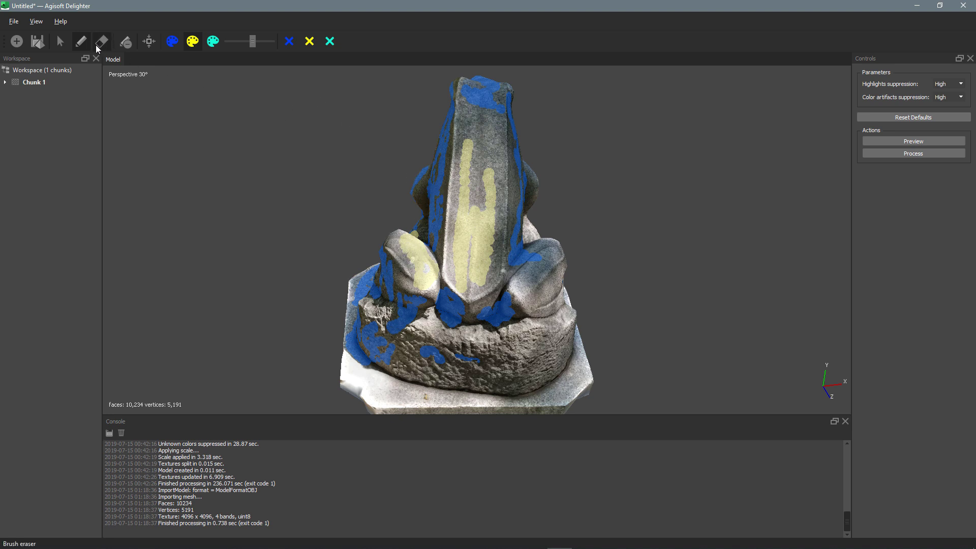
- Erase the stray yellow lit mark on the dark area beside the frog's haunch
{"action": "left_click", "coordinate": [60, 40]}
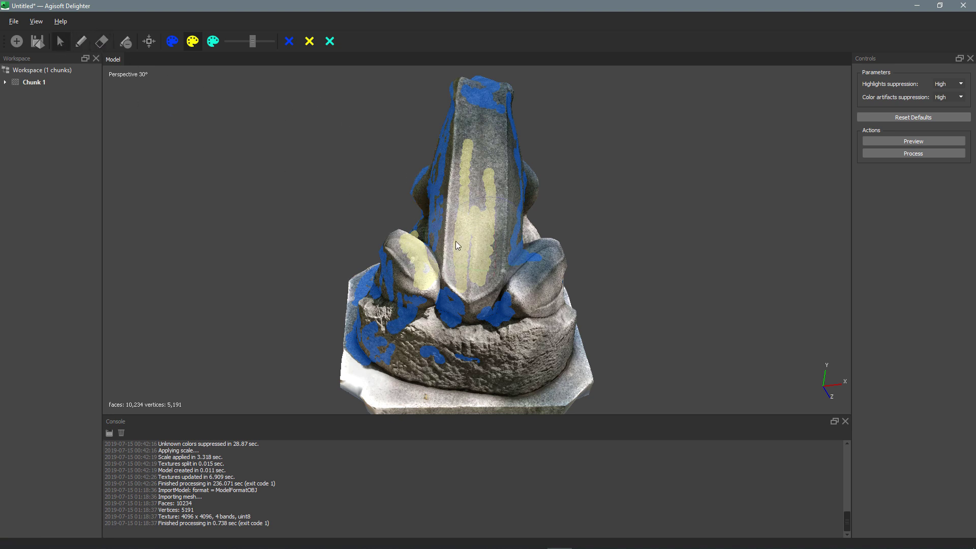
{"action": "left_click_drag", "start_coordinate": [456, 243], "coordinate": [495, 267]}
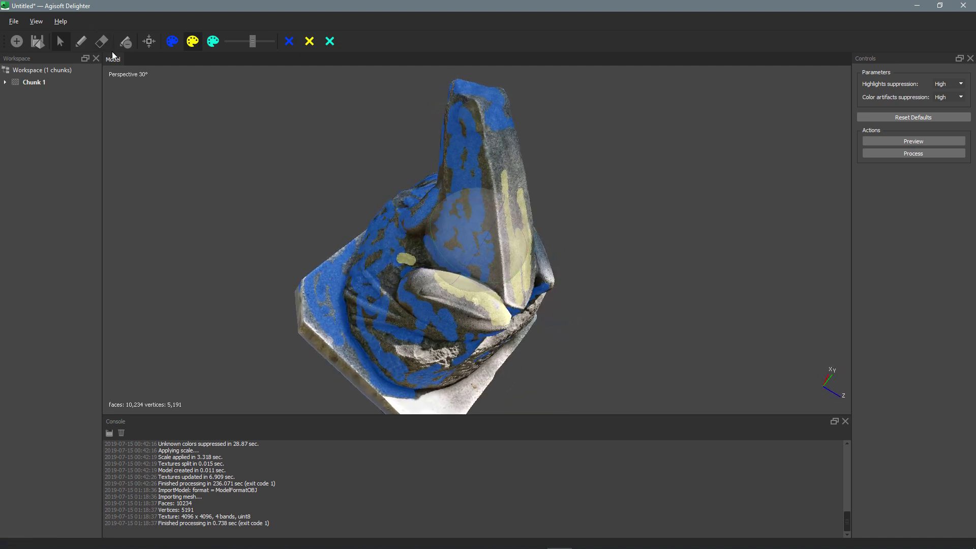
{"action": "key", "text": "e"}
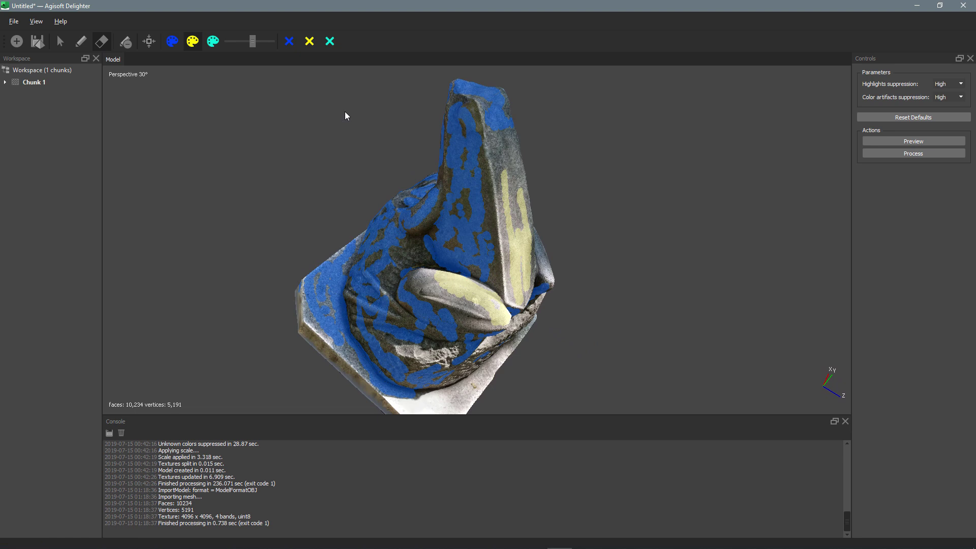
- Mark more of the haunch top, the bright pedestal surface and the rough light rock patch below the haunch as lit
{"action": "left_click", "coordinate": [80, 41]}
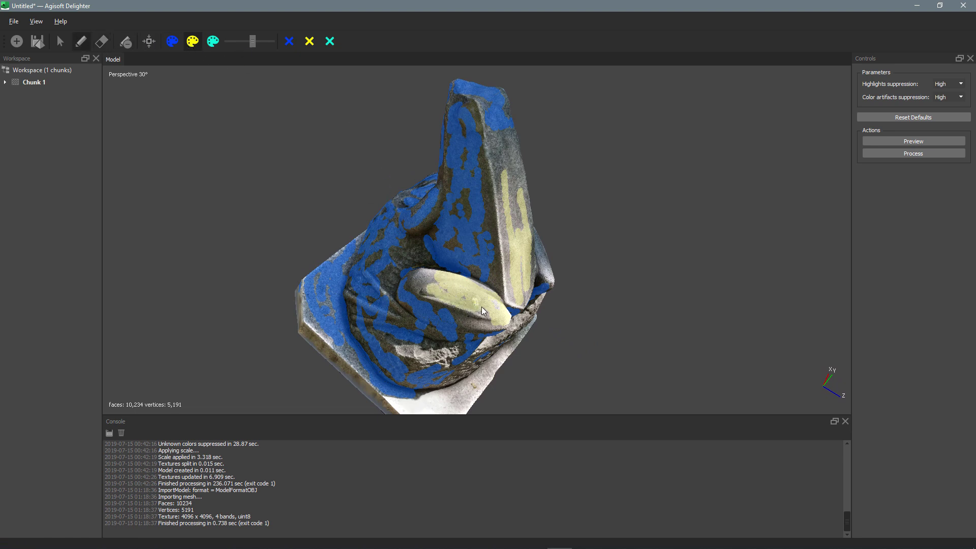
{"action": "mouse_move", "coordinate": [443, 396]}
{"action": "left_mouse_down"}
{"action": "mouse_move", "coordinate": [411, 404]}
{"action": "mouse_move", "coordinate": [453, 395]}
{"action": "mouse_move", "coordinate": [455, 411]}
{"action": "mouse_move", "coordinate": [411, 410]}
{"action": "mouse_move", "coordinate": [424, 406]}
{"action": "left_mouse_up"}
{"action": "left_click", "coordinate": [445, 345]}
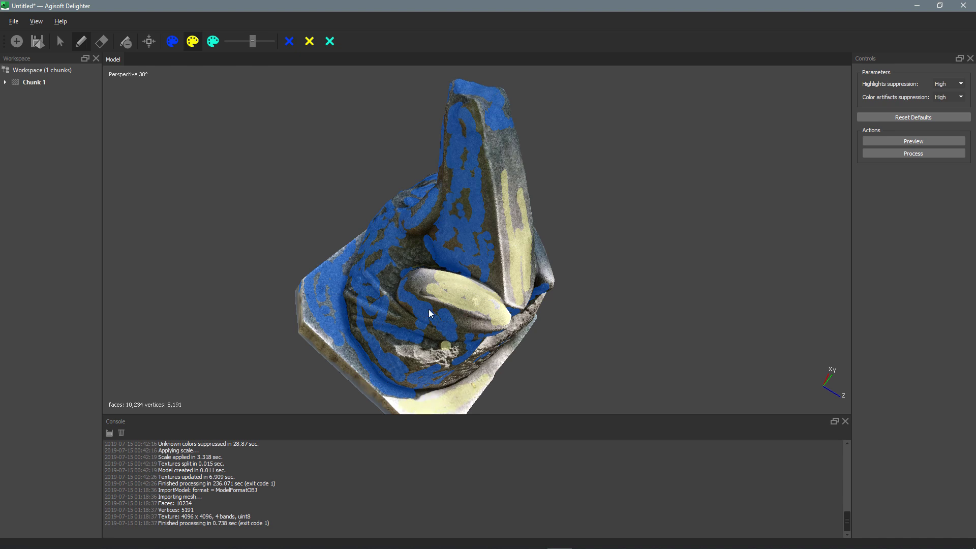
{"action": "left_click", "coordinate": [59, 38]}
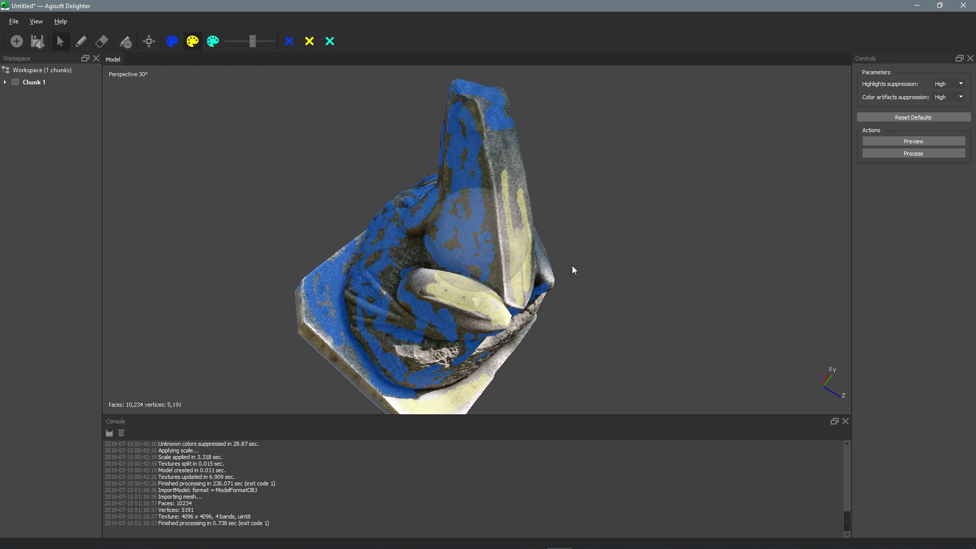
{"action": "left_click_drag", "start_coordinate": [596, 247], "coordinate": [460, 332]}
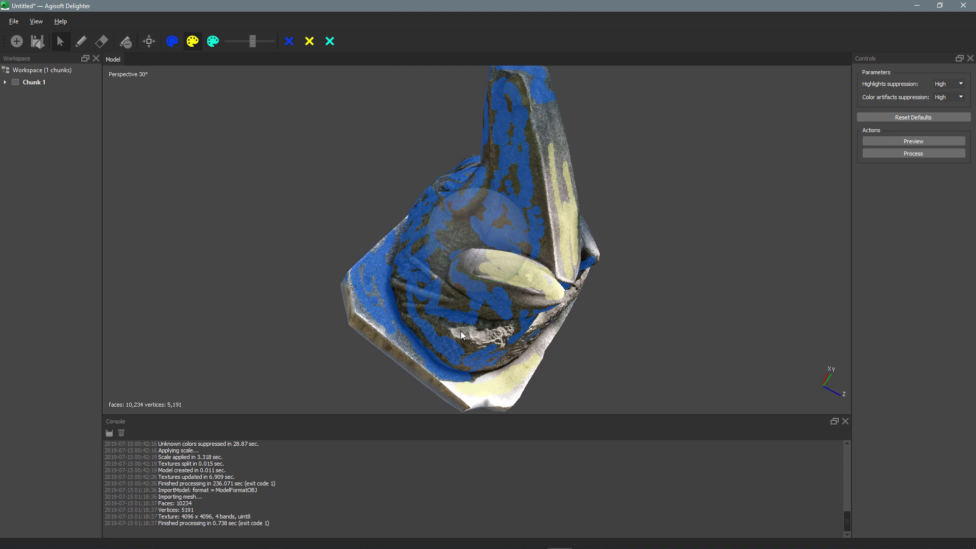
{"action": "left_click_drag", "start_coordinate": [461, 335], "coordinate": [450, 320]}
{"action": "left_click", "coordinate": [81, 41]}
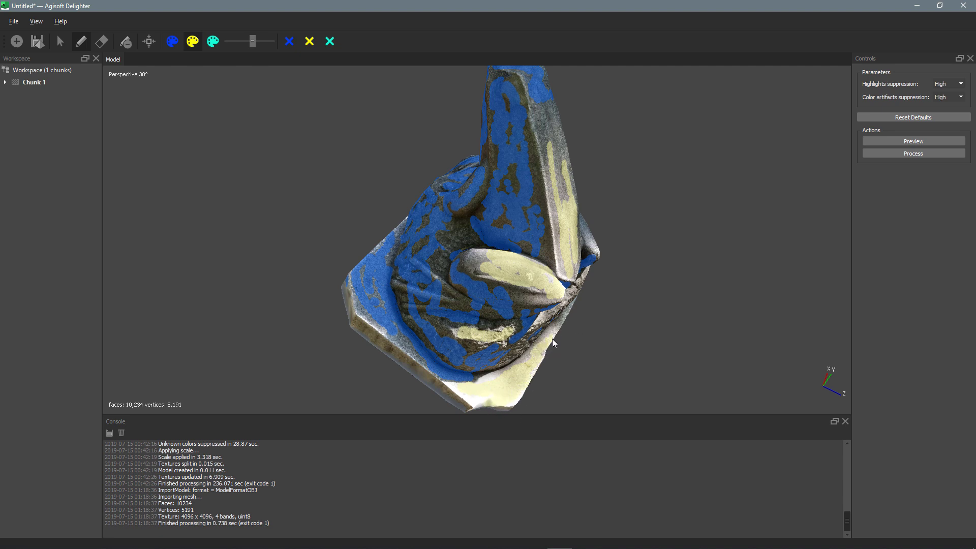
- Mark the bright rear of the rock, the opposite haunch and the pedestal's top surface around them as lit
{"action": "left_click", "coordinate": [59, 42]}
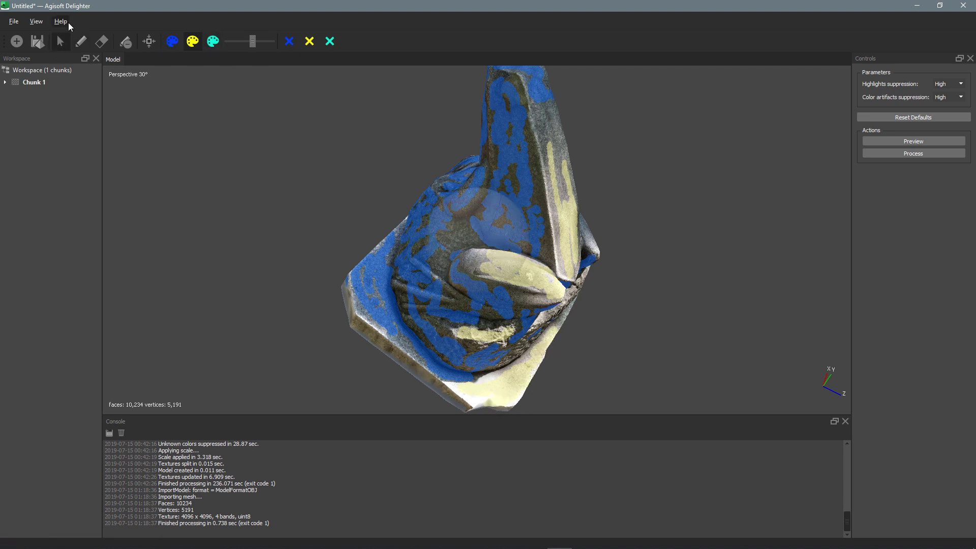
{"action": "mouse_move", "coordinate": [497, 246]}
{"action": "left_mouse_down"}
{"action": "mouse_move", "coordinate": [430, 232]}
{"action": "mouse_move", "coordinate": [511, 234]}
{"action": "mouse_move", "coordinate": [506, 255]}
{"action": "left_mouse_up"}
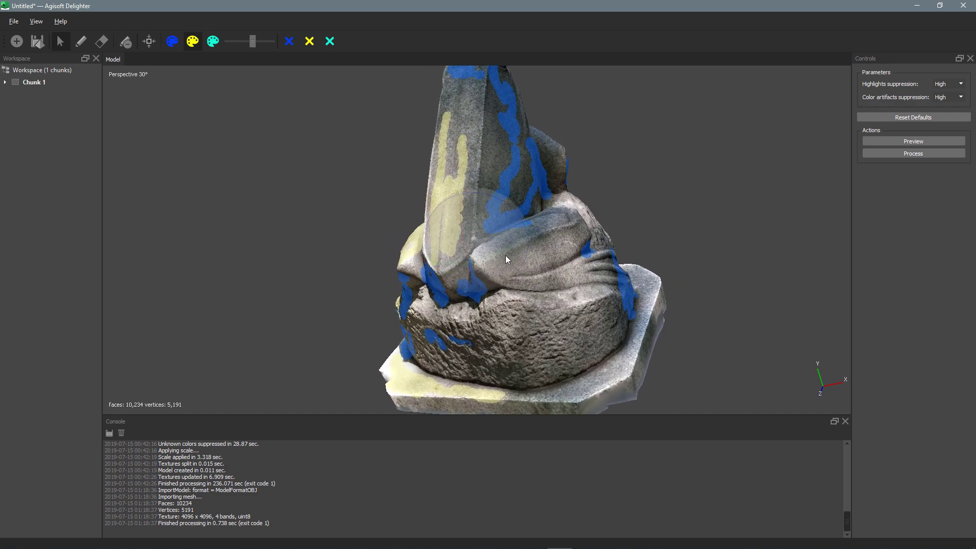
{"action": "left_click", "coordinate": [81, 41]}
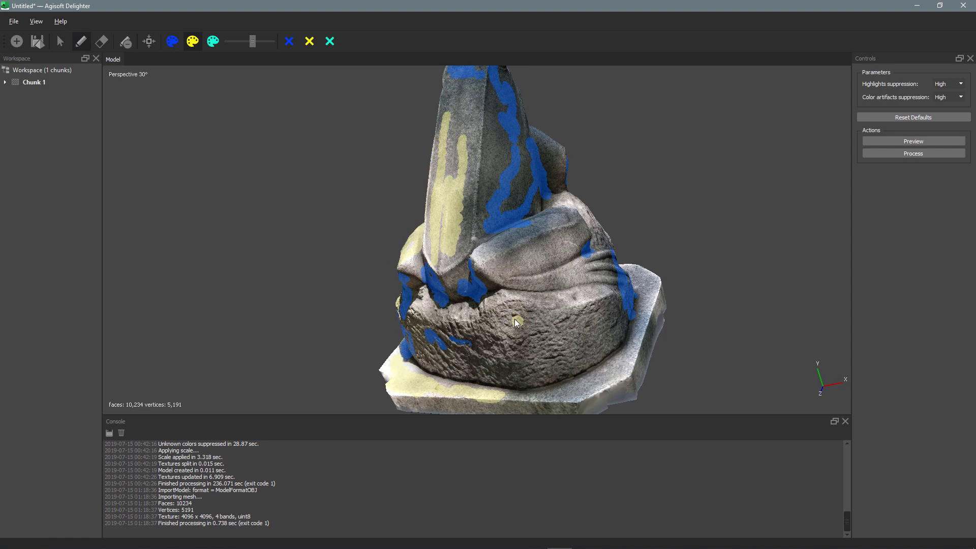
{"action": "left_click_drag", "start_coordinate": [483, 326], "coordinate": [575, 314]}
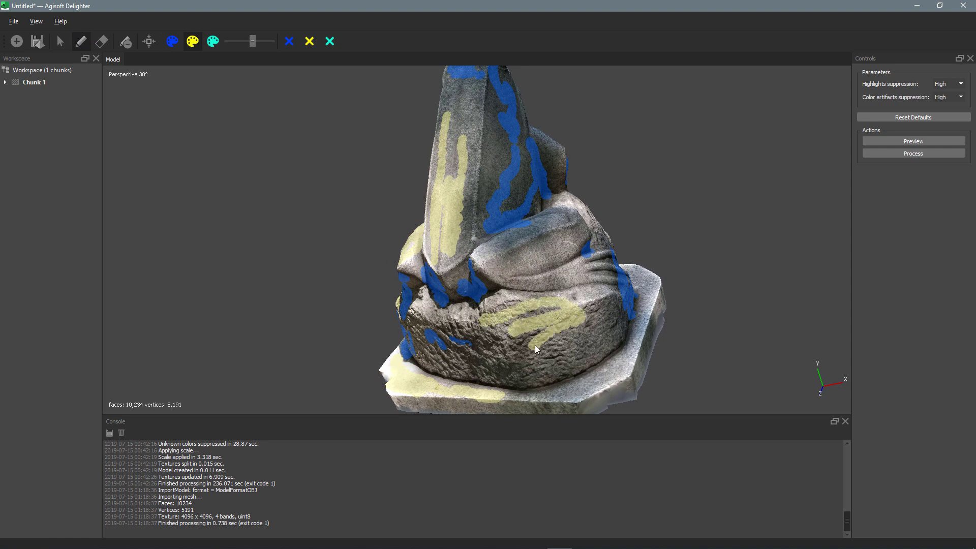
{"action": "left_click_drag", "start_coordinate": [535, 346], "coordinate": [547, 364]}
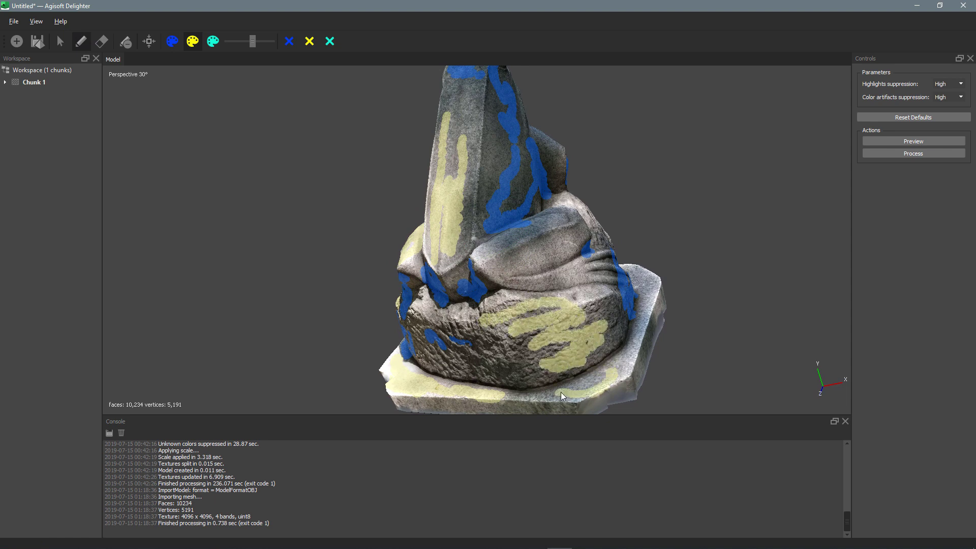
{"action": "left_click", "coordinate": [493, 265]}
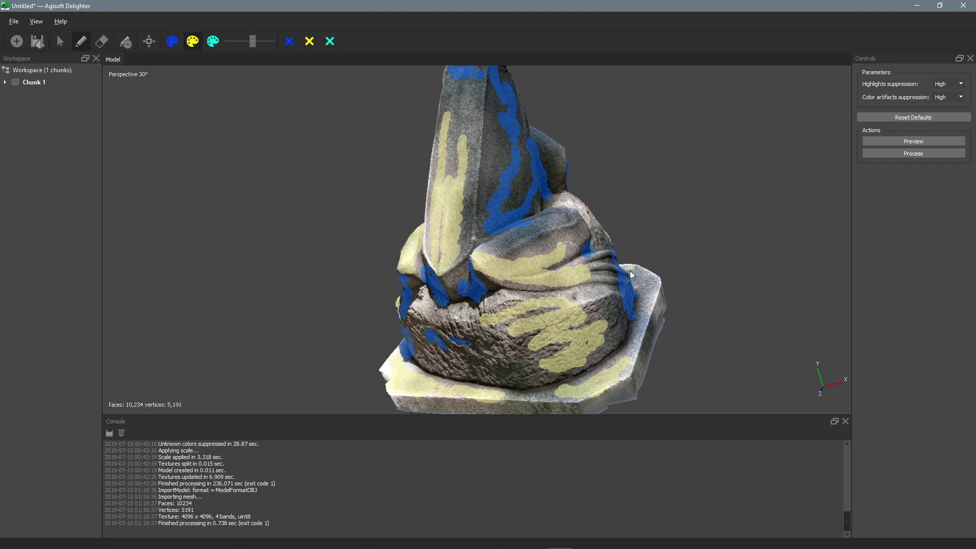
{"action": "mouse_move", "coordinate": [651, 295]}
{"action": "left_mouse_down"}
{"action": "mouse_move", "coordinate": [635, 308]}
{"action": "mouse_move", "coordinate": [643, 316]}
{"action": "mouse_move", "coordinate": [647, 305]}
{"action": "mouse_move", "coordinate": [643, 331]}
{"action": "left_mouse_up"}
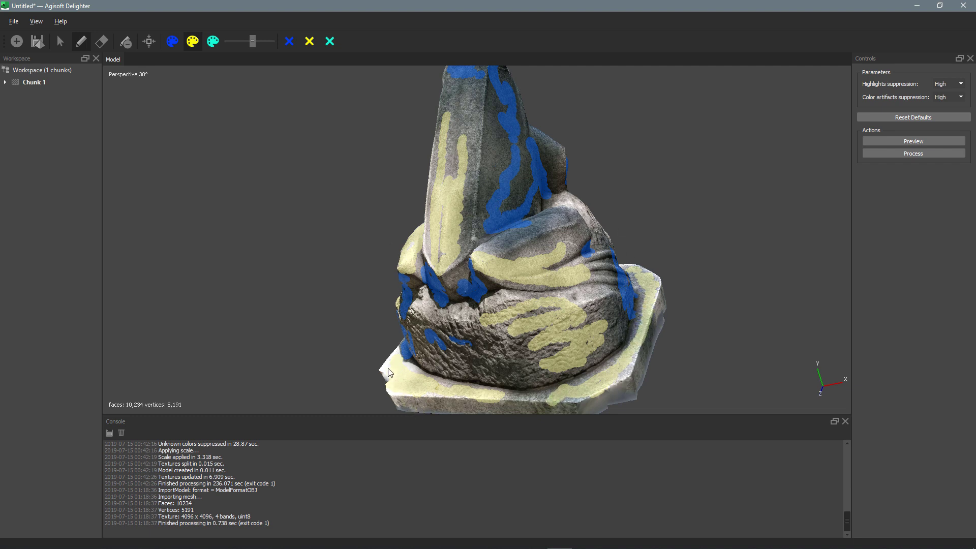
- Mark the bright foot folds and the light rock patch beneath the front leg on the frog's side as lit
{"action": "left_click", "coordinate": [59, 41]}
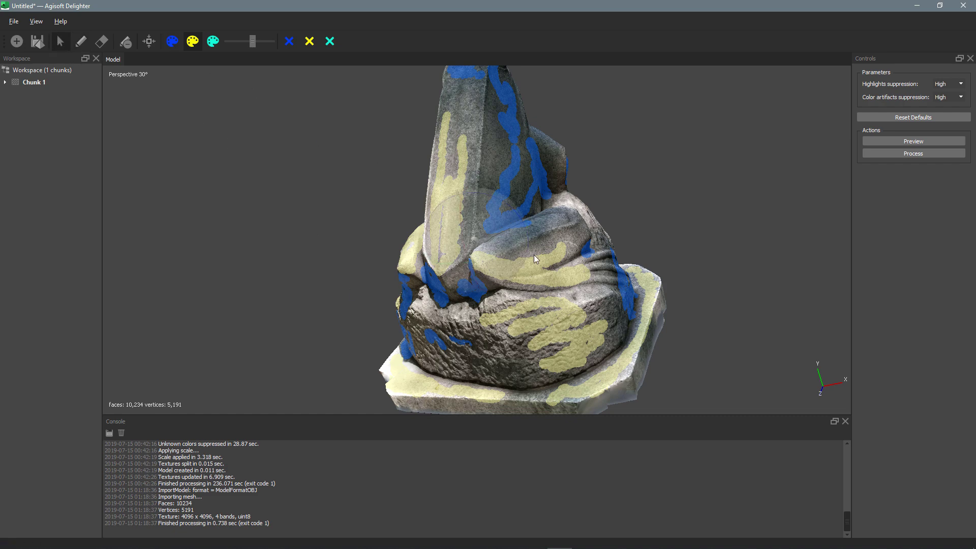
{"action": "mouse_move", "coordinate": [533, 255]}
{"action": "left_mouse_down"}
{"action": "mouse_move", "coordinate": [435, 266]}
{"action": "mouse_move", "coordinate": [448, 279]}
{"action": "mouse_move", "coordinate": [436, 233]}
{"action": "left_mouse_up"}
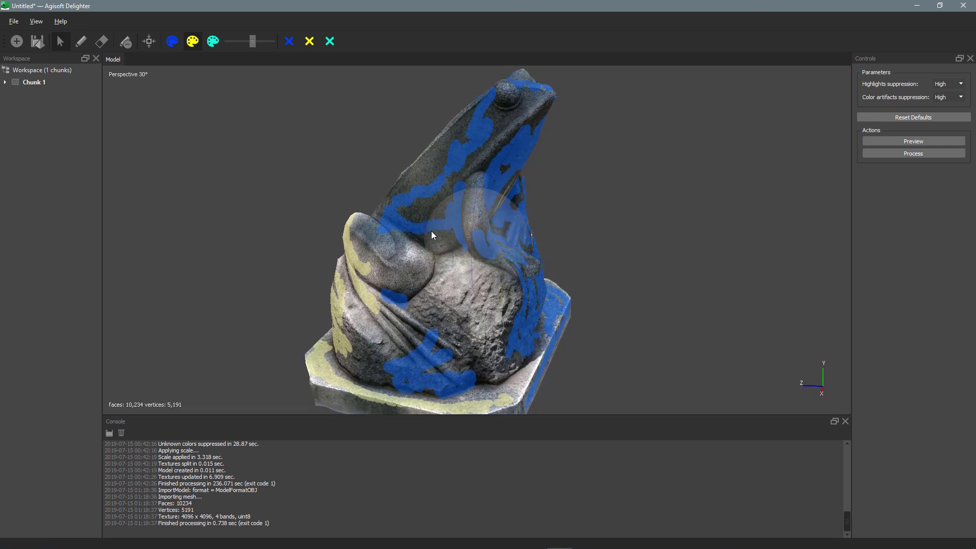
{"action": "left_click", "coordinate": [80, 42]}
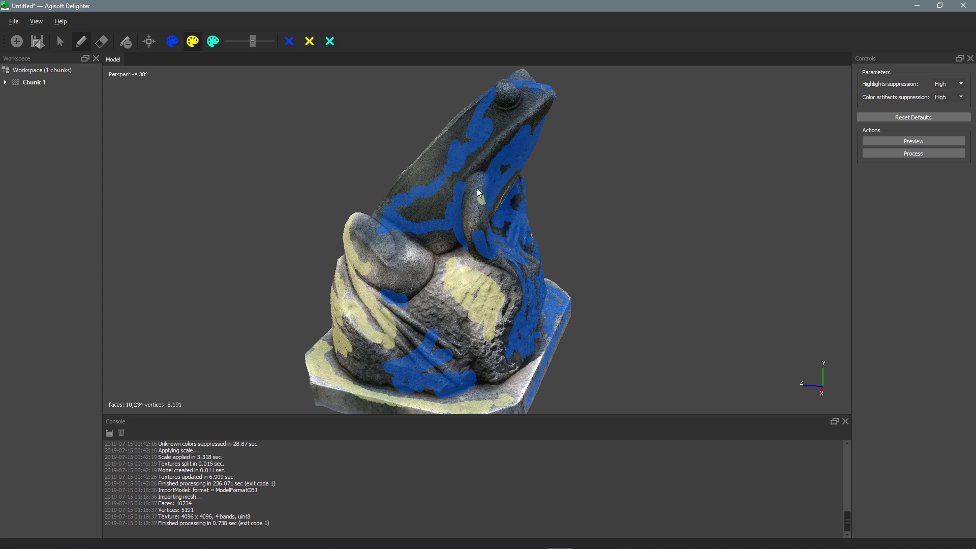
- Mark the dark vertical side faces of the pedestal as shadow with the blue brush
{"action": "mouse_move", "coordinate": [506, 245]}
{"action": "left_mouse_down"}
{"action": "mouse_move", "coordinate": [514, 211]}
{"action": "mouse_move", "coordinate": [499, 215]}
{"action": "left_mouse_up"}
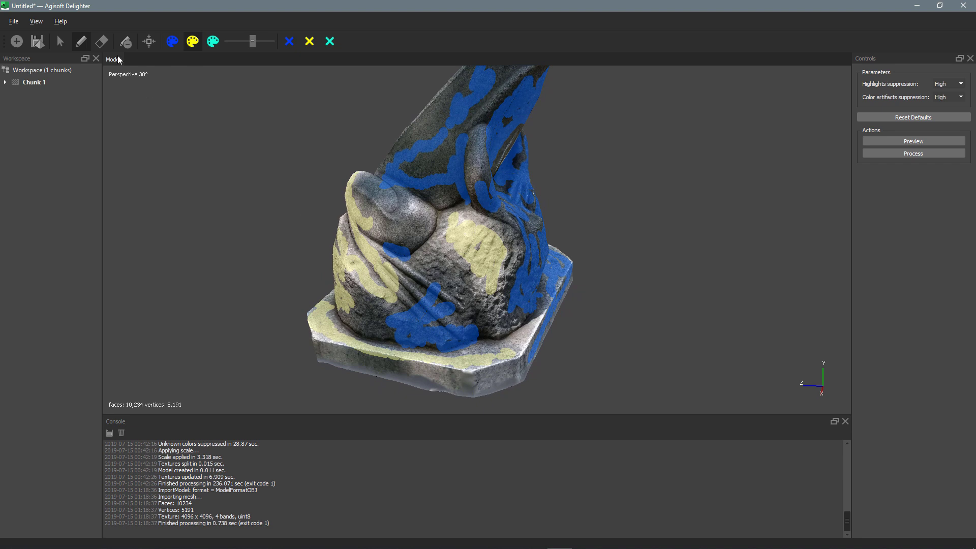
{"action": "left_click", "coordinate": [172, 41]}
{"action": "left_click_drag", "start_coordinate": [501, 353], "coordinate": [501, 378]}
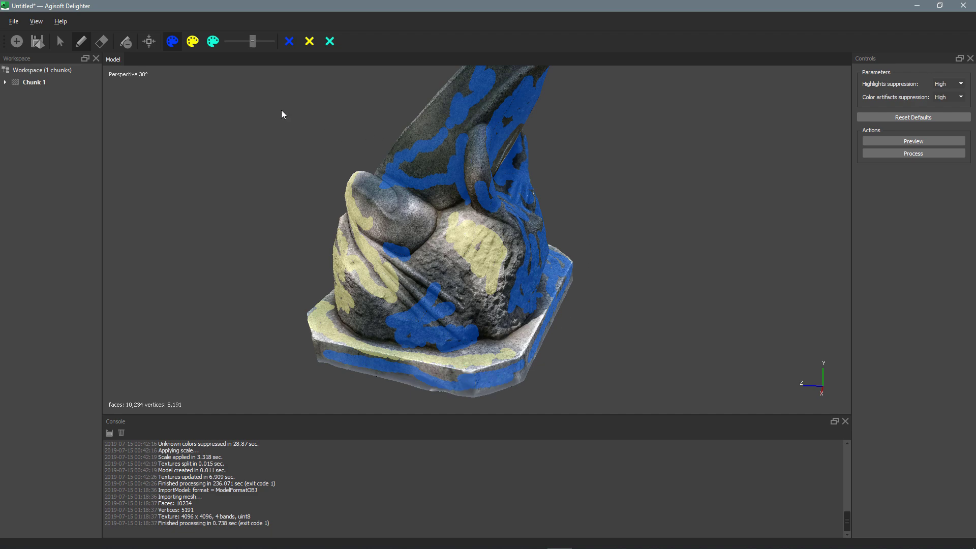
- Mark the bright spot on the haunch's knee as lit and the dark hollow on its upper side as shadow
{"action": "left_click", "coordinate": [60, 41]}
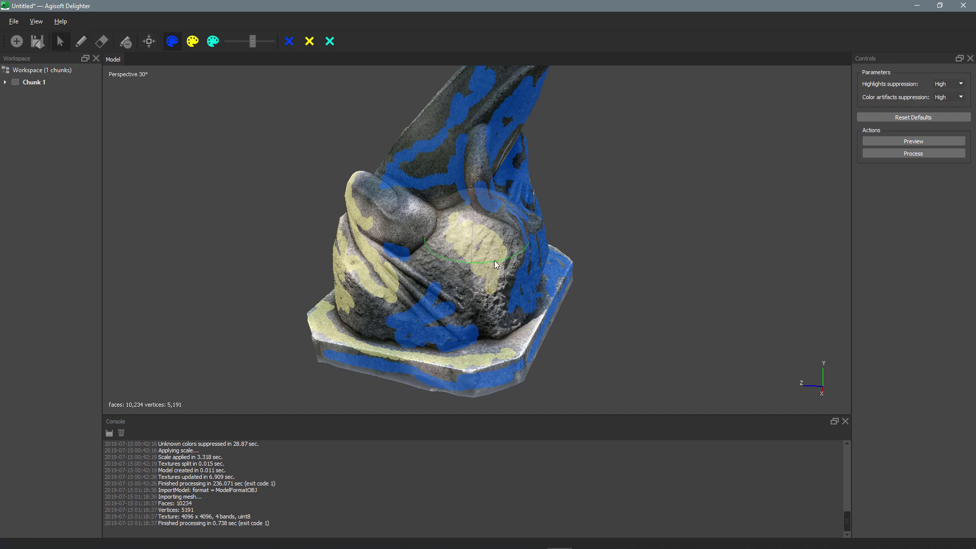
{"action": "left_click_drag", "start_coordinate": [497, 272], "coordinate": [495, 221]}
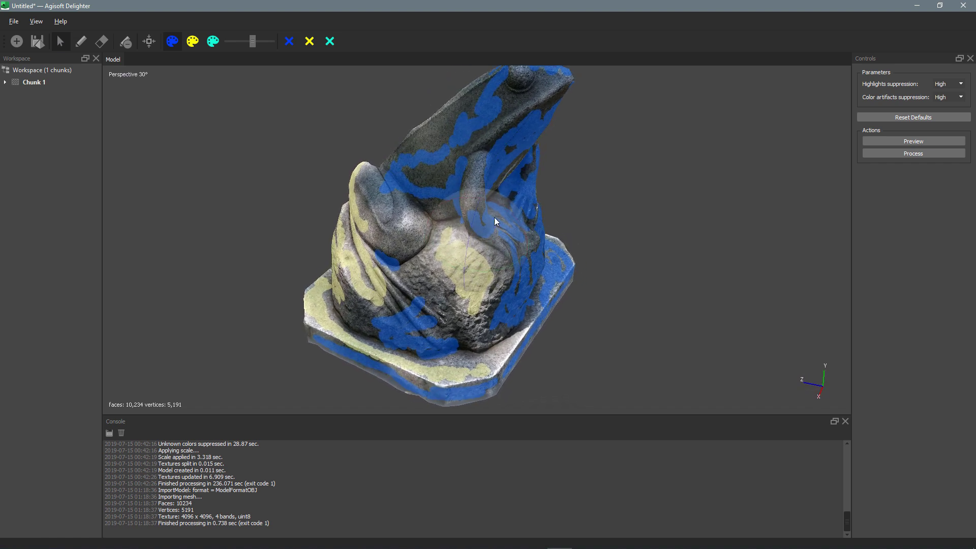
{"action": "left_click", "coordinate": [192, 41]}
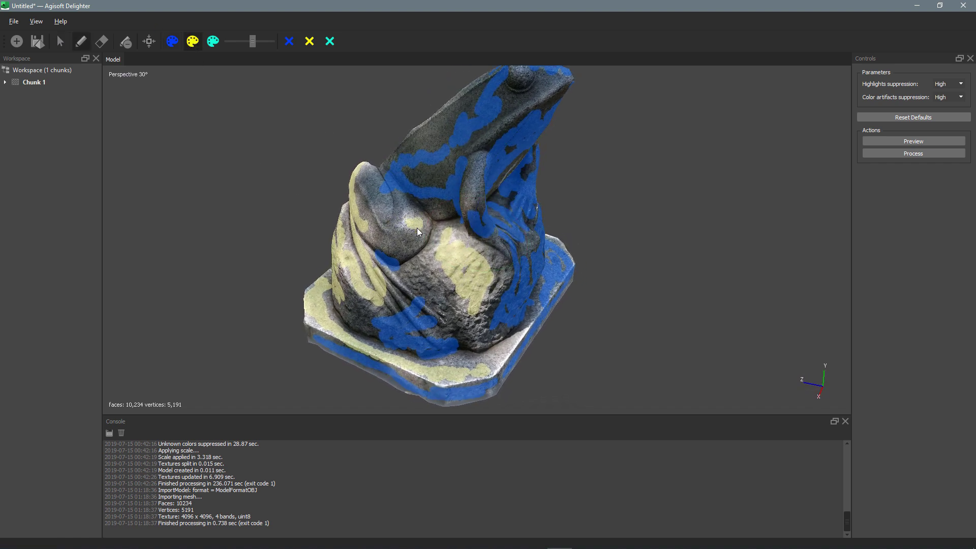
{"action": "left_click", "coordinate": [171, 41]}
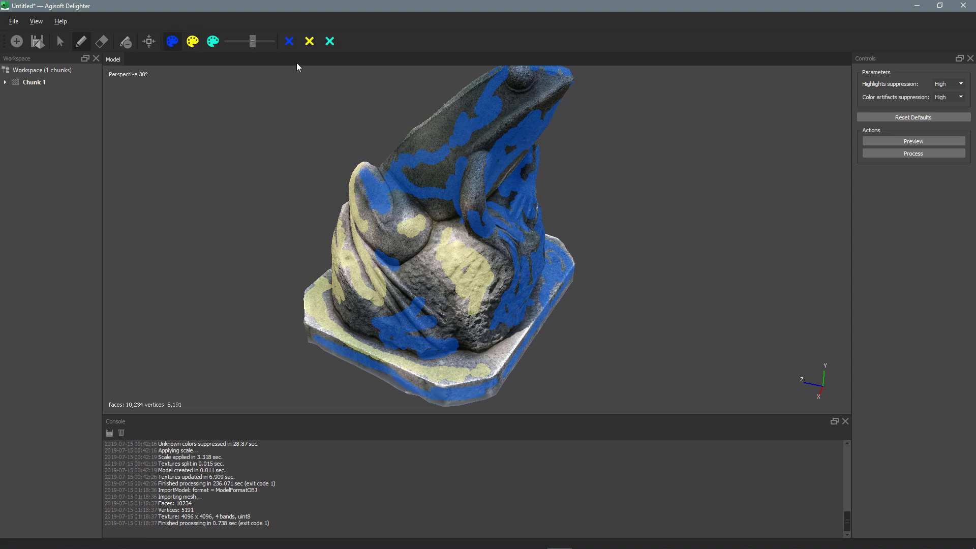
- Mark the chalk scribbles on the frog's throat with a smaller cyan extra-color brush
{"action": "left_click", "coordinate": [62, 45]}
{"action": "left_click_drag", "start_coordinate": [490, 252], "coordinate": [453, 212]}
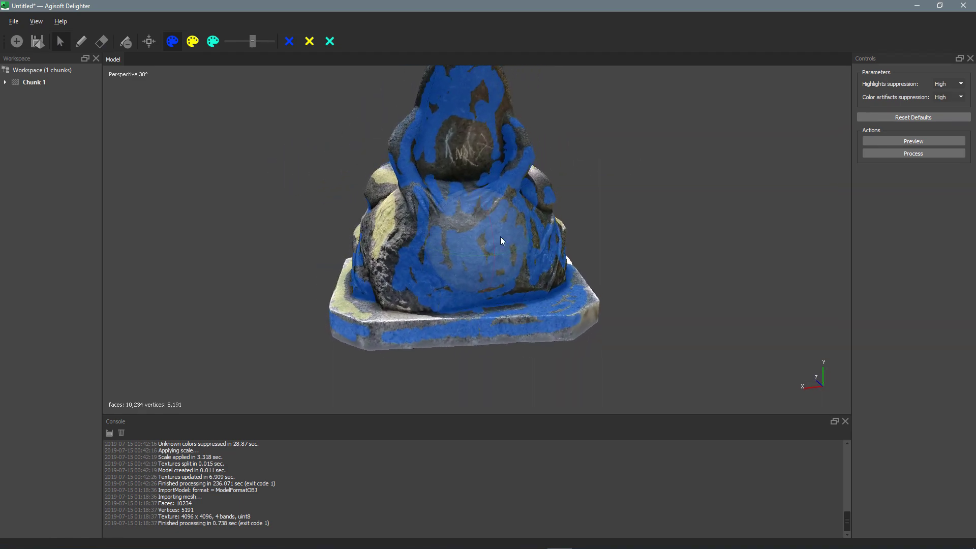
{"action": "left_click_drag", "start_coordinate": [501, 240], "coordinate": [501, 224]}
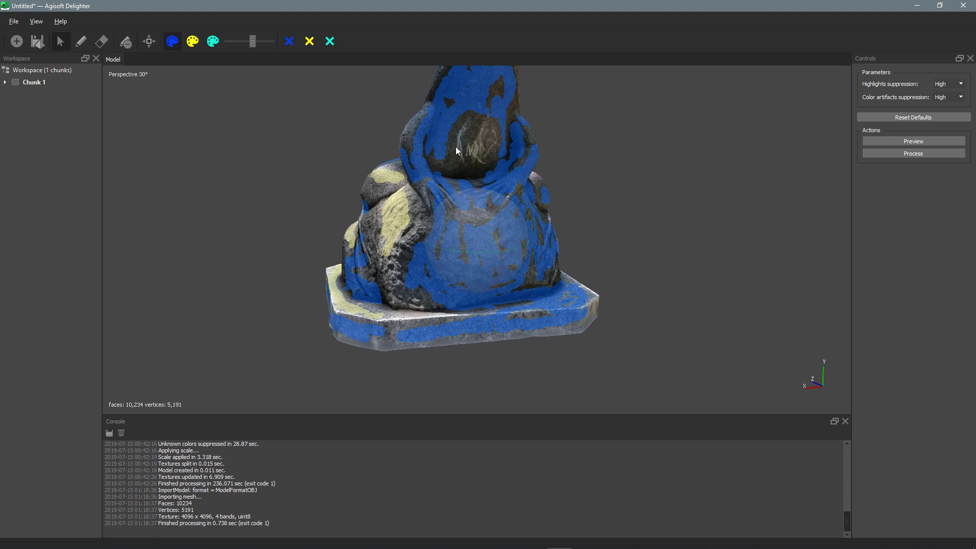
{"action": "left_click", "coordinate": [213, 41]}
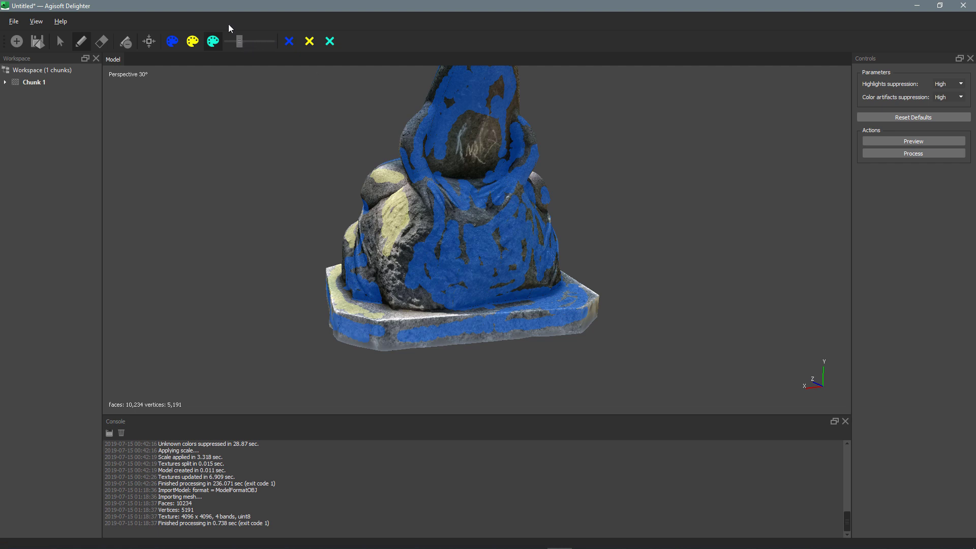
{"action": "middle_click_drag", "start_coordinate": [322, 161], "coordinate": [368, 230]}
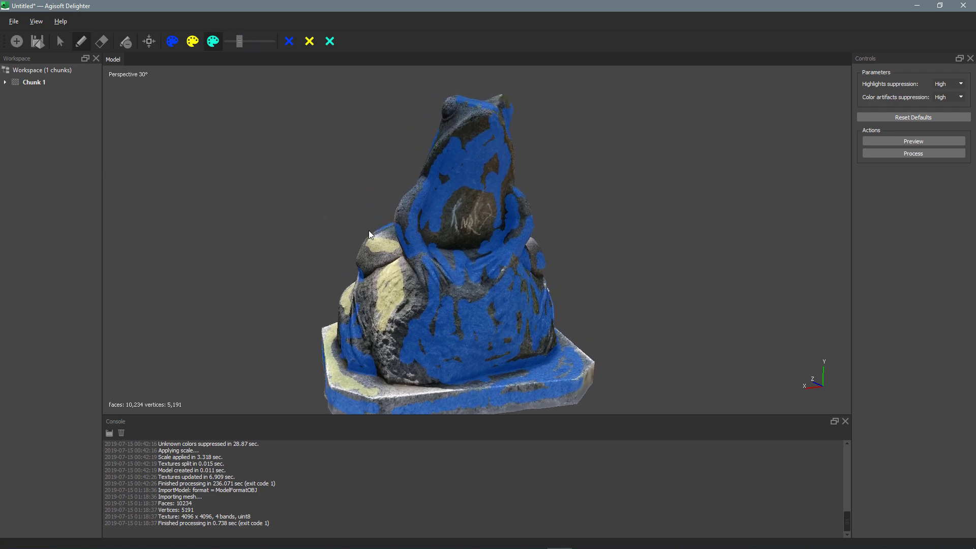
{"action": "scroll", "coordinate": [386, 234], "scroll_direction": "up", "scroll_amount": 3}
{"action": "left_click", "coordinate": [465, 216]}
{"action": "scroll", "coordinate": [465, 216], "scroll_direction": "up", "scroll_amount": 5}
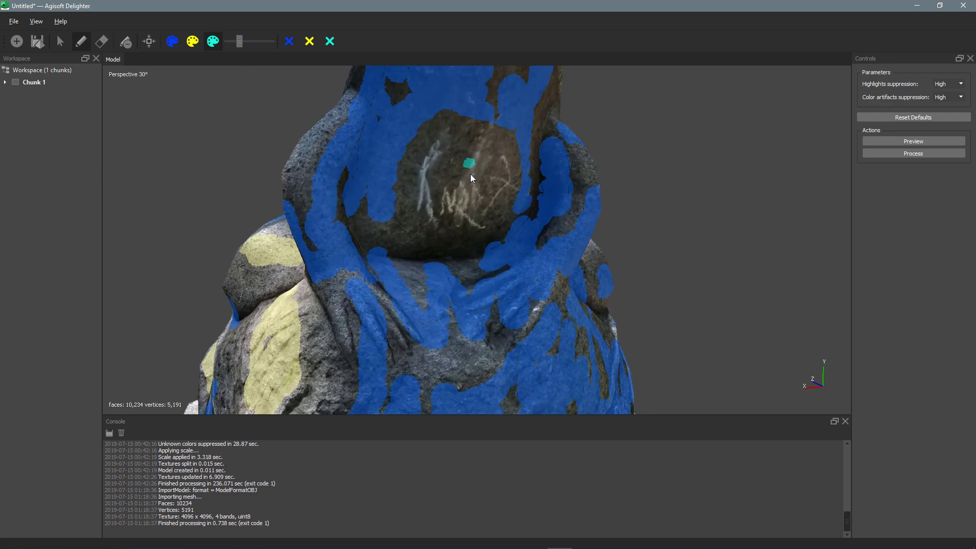
{"action": "mouse_move", "coordinate": [470, 174]}
{"action": "middle_mouse_down"}
{"action": "mouse_move", "coordinate": [467, 234]}
{"action": "mouse_move", "coordinate": [420, 253]}
{"action": "middle_mouse_up"}
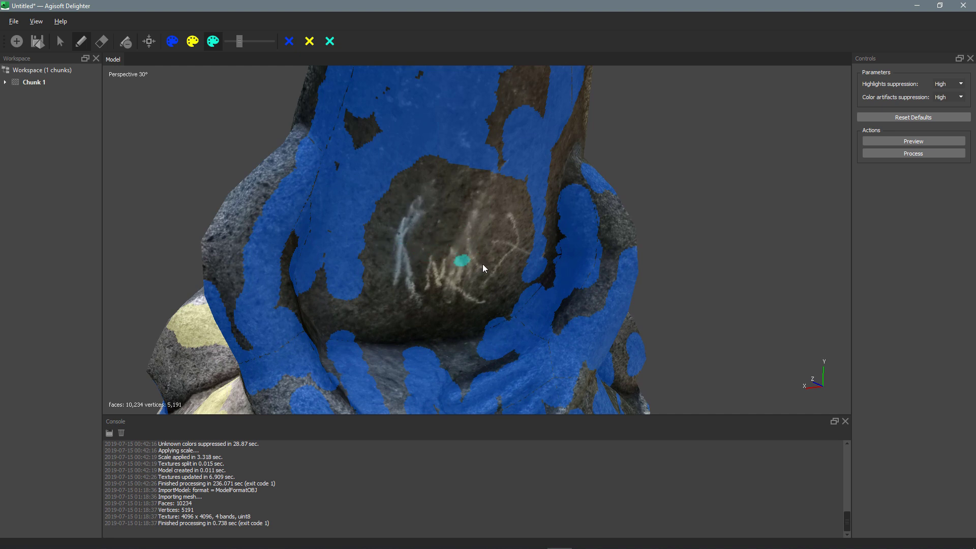
{"action": "mouse_move", "coordinate": [475, 277]}
{"action": "middle_mouse_down"}
{"action": "mouse_move", "coordinate": [509, 266]}
{"action": "mouse_move", "coordinate": [515, 289]}
{"action": "middle_mouse_up"}
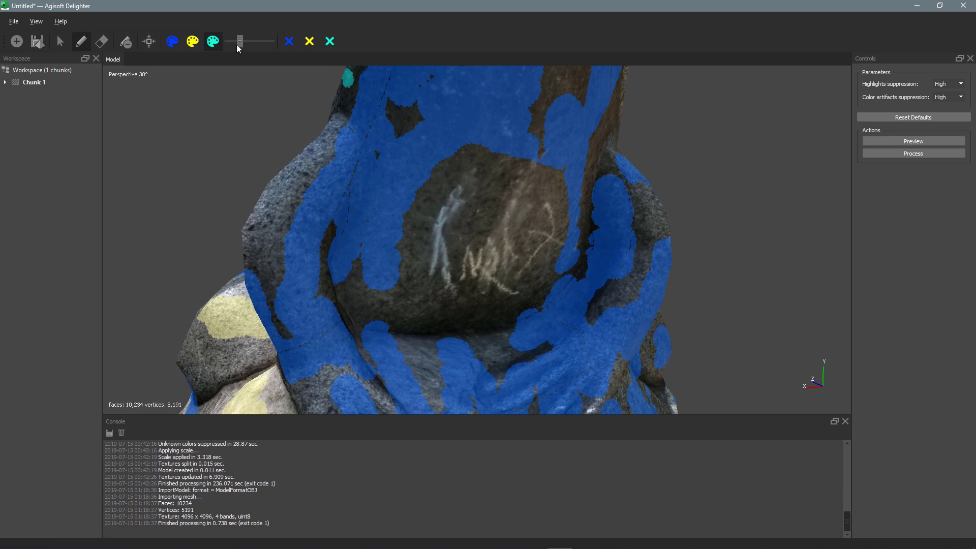
{"action": "left_click_drag", "start_coordinate": [234, 44], "coordinate": [231, 41]}
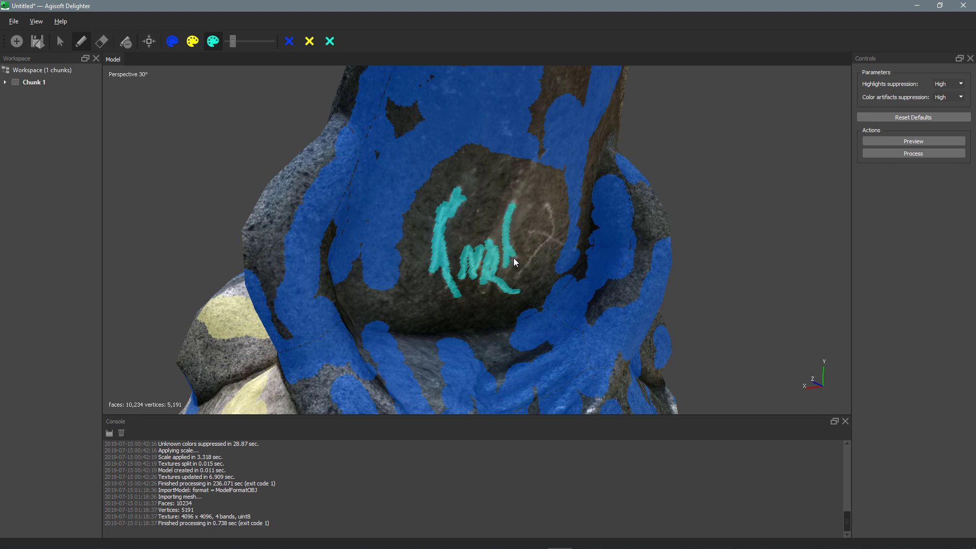
{"action": "left_click", "coordinate": [516, 276]}
{"action": "mouse_move", "coordinate": [550, 234]}
{"action": "left_mouse_down"}
{"action": "mouse_move", "coordinate": [546, 202]}
{"action": "mouse_move", "coordinate": [531, 229]}
{"action": "mouse_move", "coordinate": [545, 237]}
{"action": "left_mouse_up"}
{"action": "left_click", "coordinate": [528, 238]}
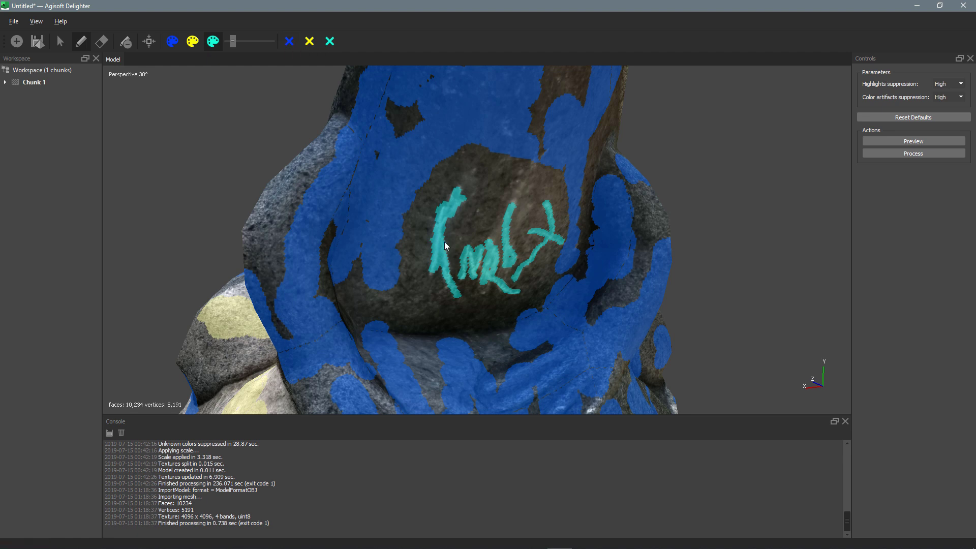
- Set both highlights suppression and color artifacts suppression to None
{"action": "scroll", "coordinate": [491, 254], "scroll_direction": "down", "scroll_amount": 6}
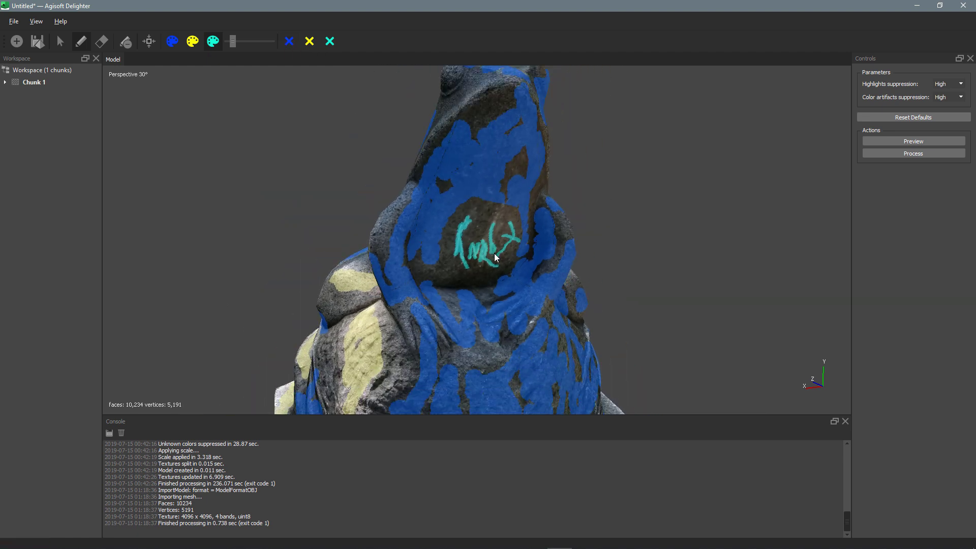
{"action": "scroll", "coordinate": [490, 257], "scroll_direction": "down", "scroll_amount": 6}
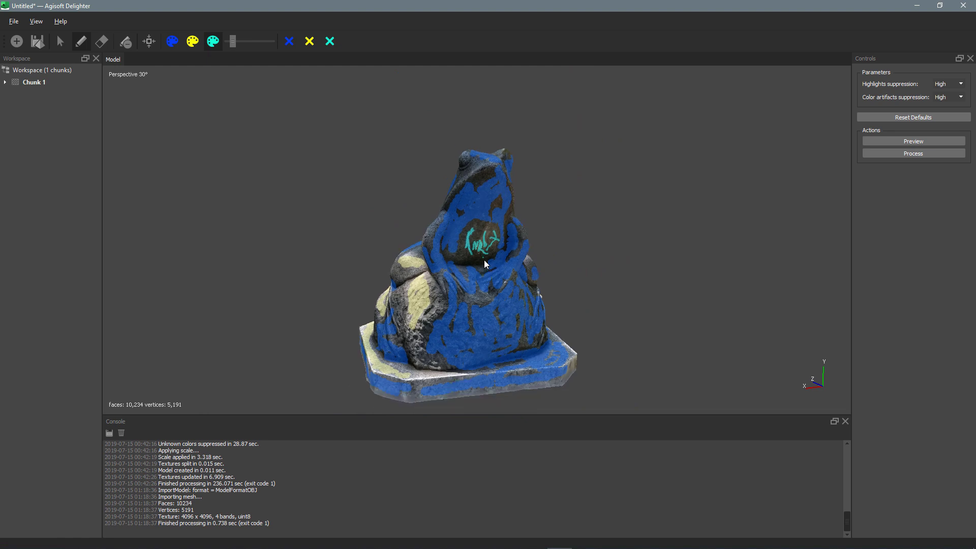
{"action": "scroll", "coordinate": [486, 262], "scroll_direction": "up", "scroll_amount": 2}
{"action": "left_click_drag", "start_coordinate": [503, 334], "coordinate": [595, 275]}
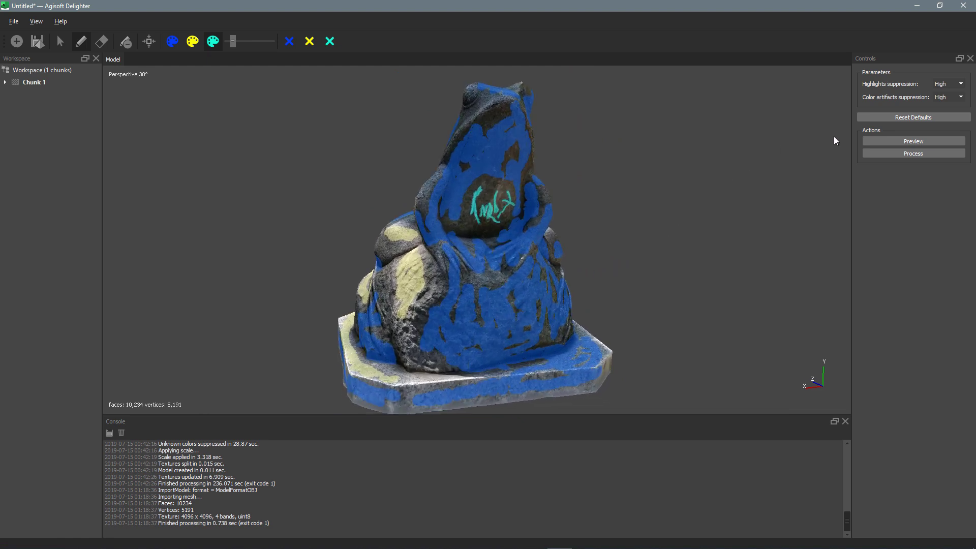
{"action": "left_click", "coordinate": [947, 85]}
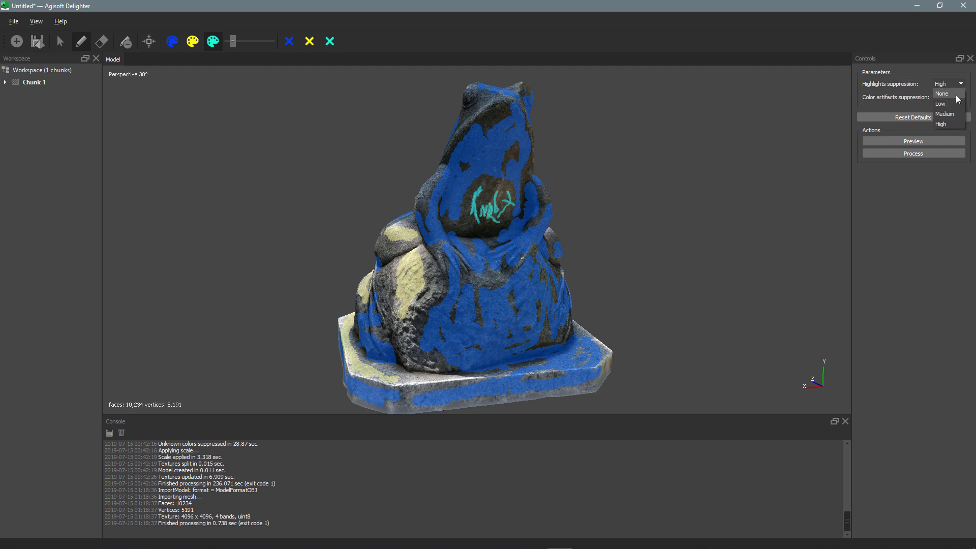
{"action": "left_click", "coordinate": [955, 94]}
{"action": "left_click", "coordinate": [946, 97]}
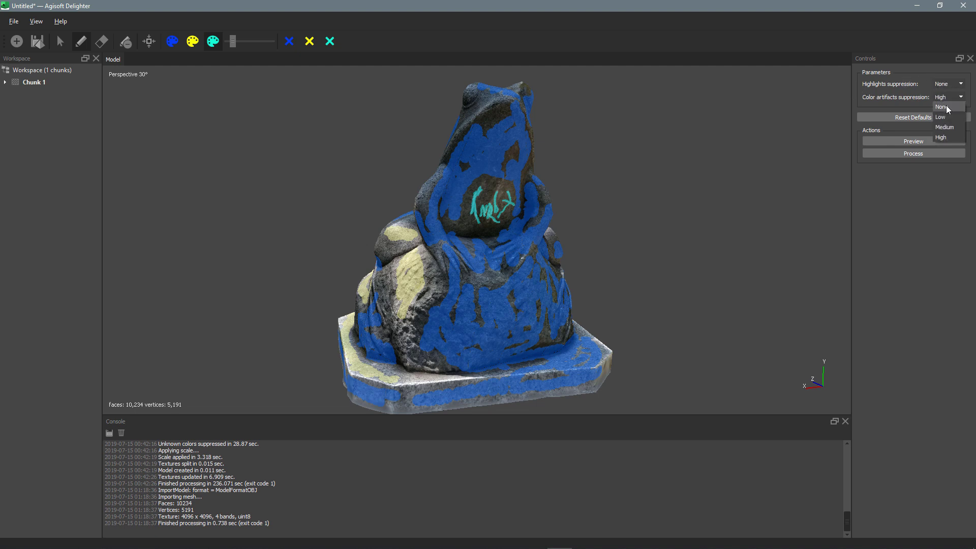
{"action": "left_click", "coordinate": [946, 108]}
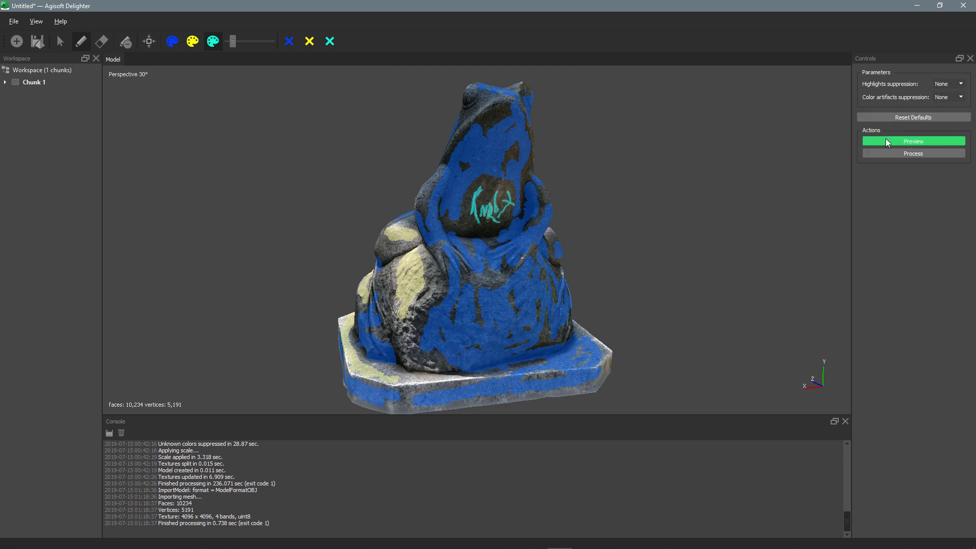
- Preview the delighting on the marked frog and run the full process on the preview result
{"action": "left_click", "coordinate": [918, 142]}
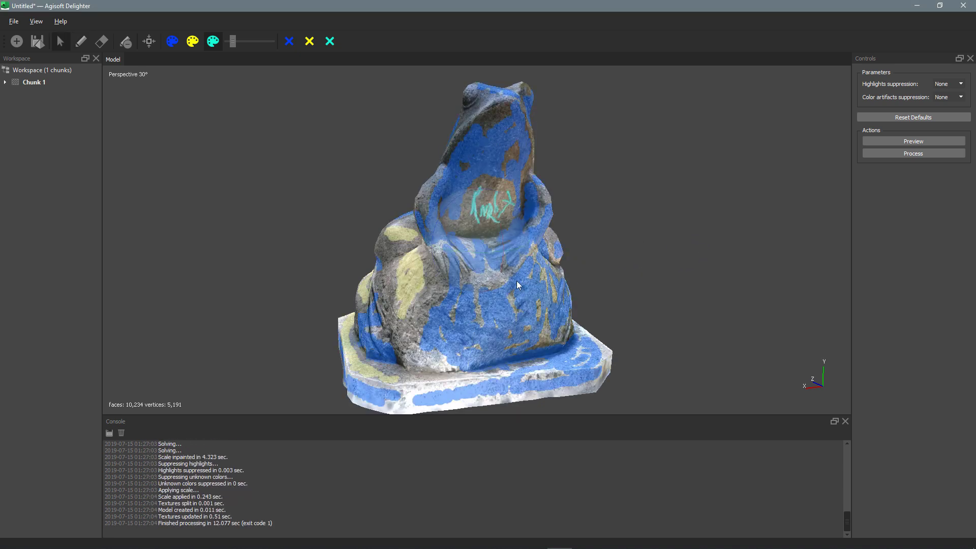
{"action": "left_click_drag", "start_coordinate": [473, 247], "coordinate": [458, 263]}
{"action": "left_click_drag", "start_coordinate": [509, 242], "coordinate": [531, 275]}
{"action": "left_click_drag", "start_coordinate": [471, 258], "coordinate": [538, 273]}
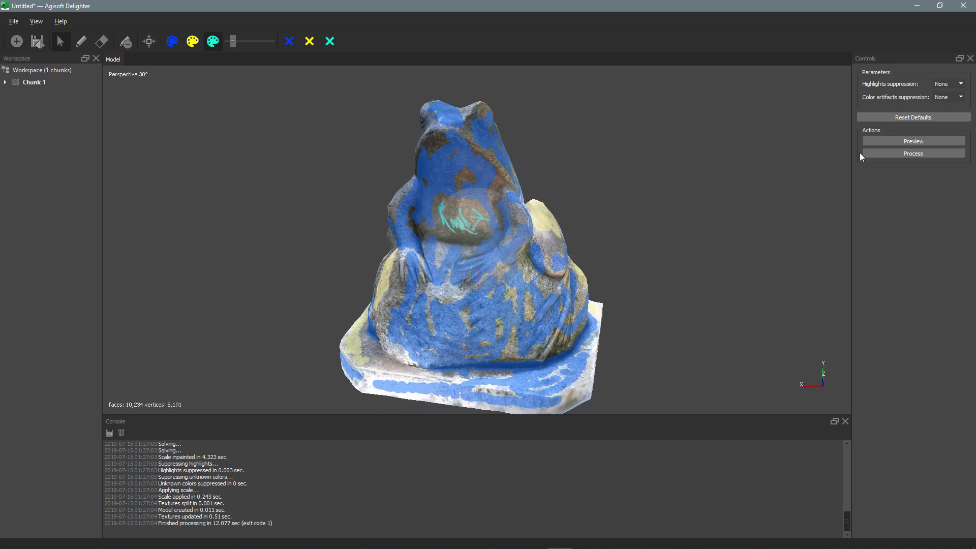
{"action": "left_click", "coordinate": [921, 152]}
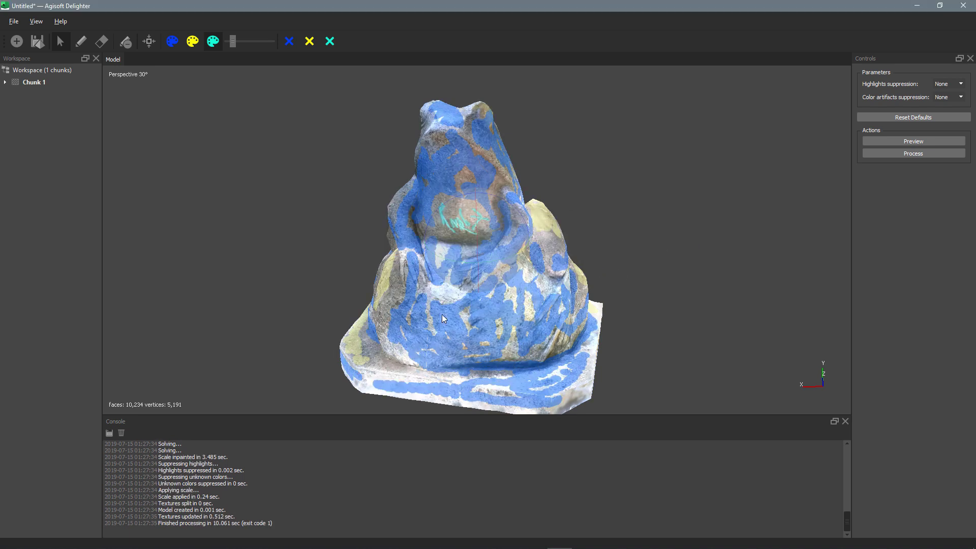
- Clear the lit and shadow marks, including the extra-color marks, from the processed model and inspect its texture from several sides
{"action": "left_click", "coordinate": [310, 41]}
{"action": "left_click", "coordinate": [290, 43]}
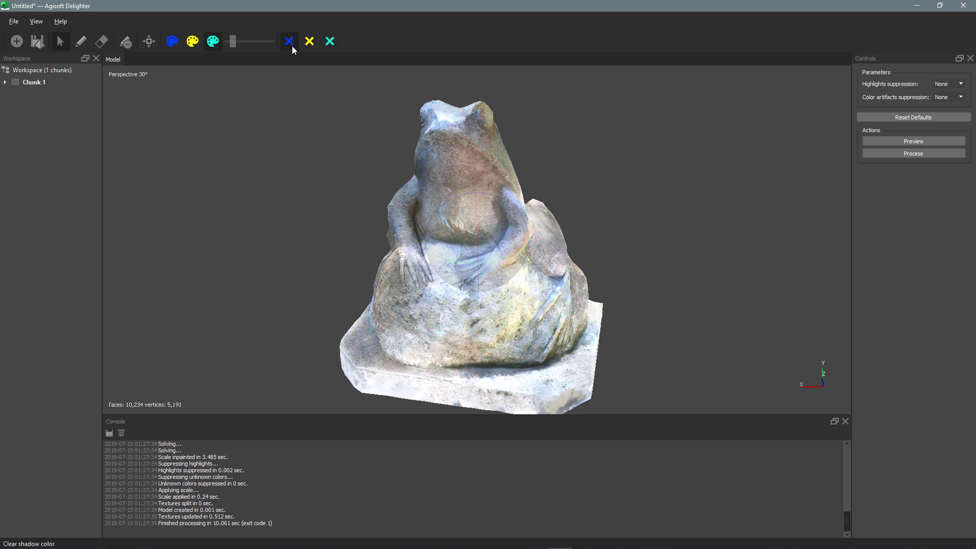
{"action": "left_click_drag", "start_coordinate": [456, 260], "coordinate": [434, 249]}
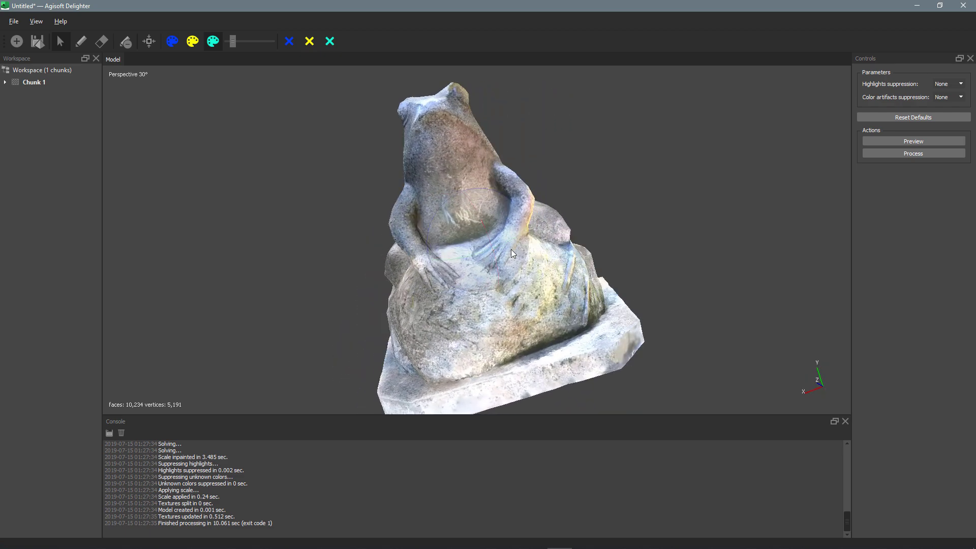
{"action": "left_click_drag", "start_coordinate": [512, 252], "coordinate": [447, 224]}
{"action": "left_click_drag", "start_coordinate": [507, 267], "coordinate": [400, 264]}
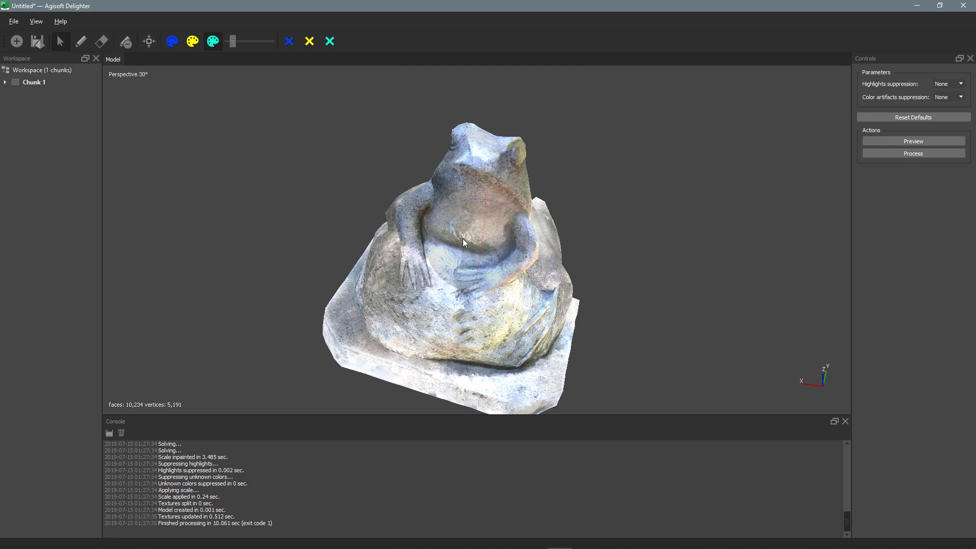
{"action": "left_click_drag", "start_coordinate": [462, 239], "coordinate": [514, 246]}
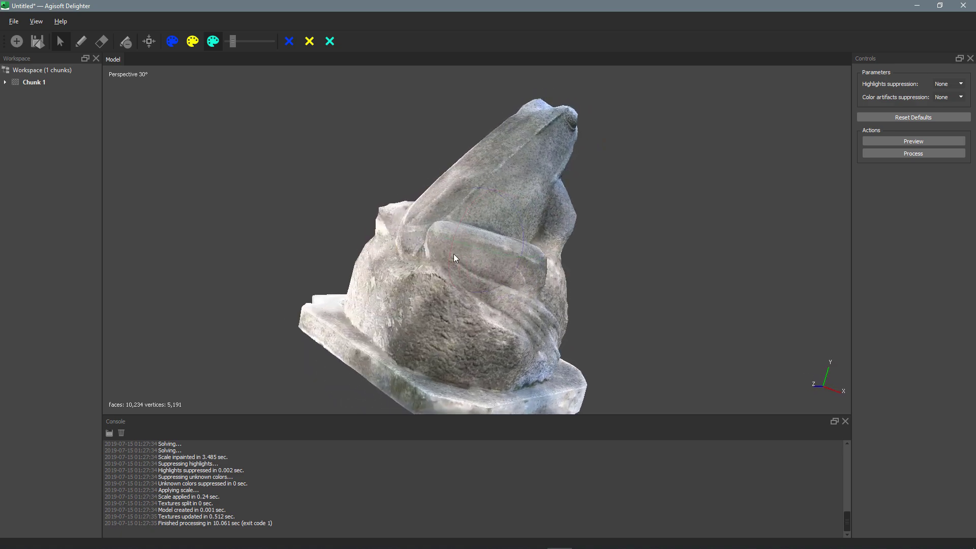
{"action": "left_click_drag", "start_coordinate": [454, 258], "coordinate": [534, 243]}
{"action": "left_click_drag", "start_coordinate": [478, 260], "coordinate": [556, 264]}
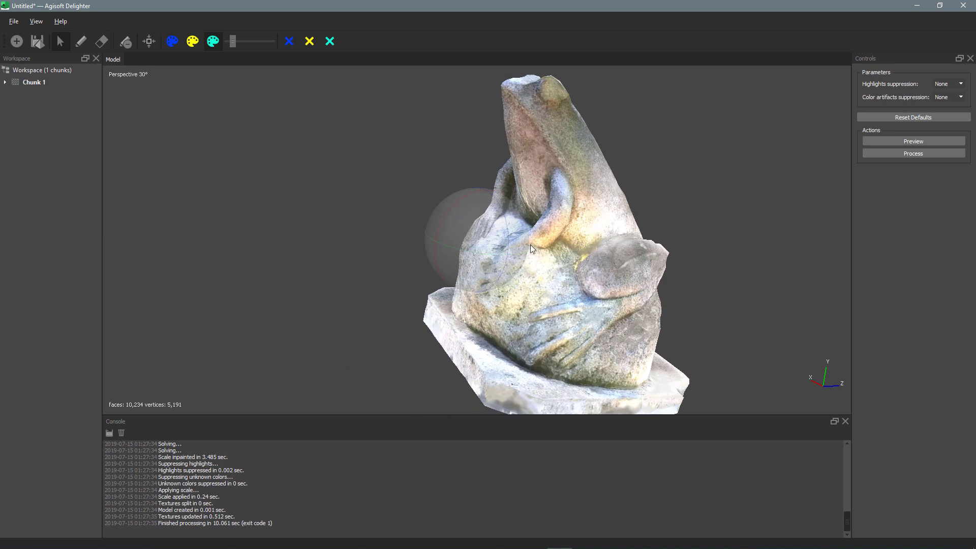
{"action": "left_click_drag", "start_coordinate": [484, 258], "coordinate": [571, 179]}
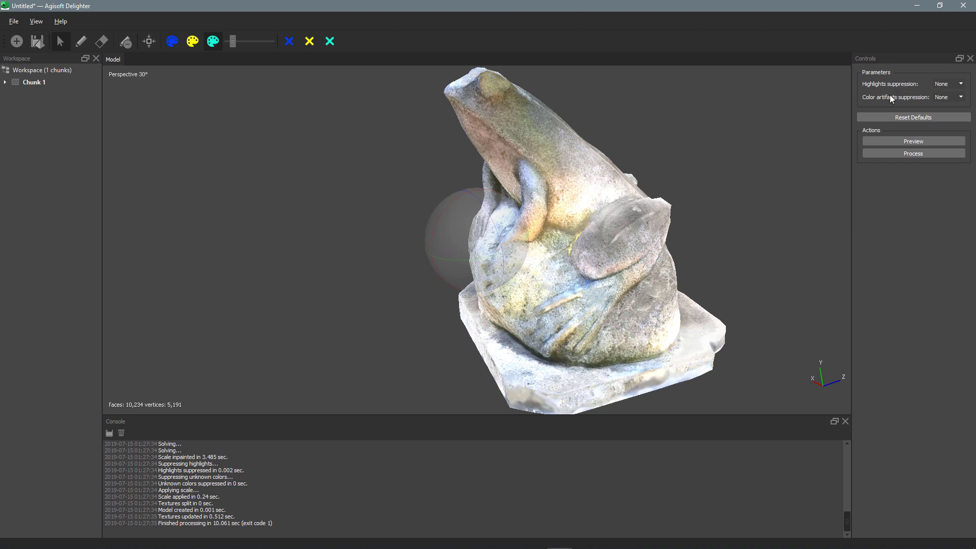
- Set both highlights suppression and color artifacts suppression to High
{"action": "left_click", "coordinate": [945, 85]}
{"action": "left_click", "coordinate": [948, 99]}
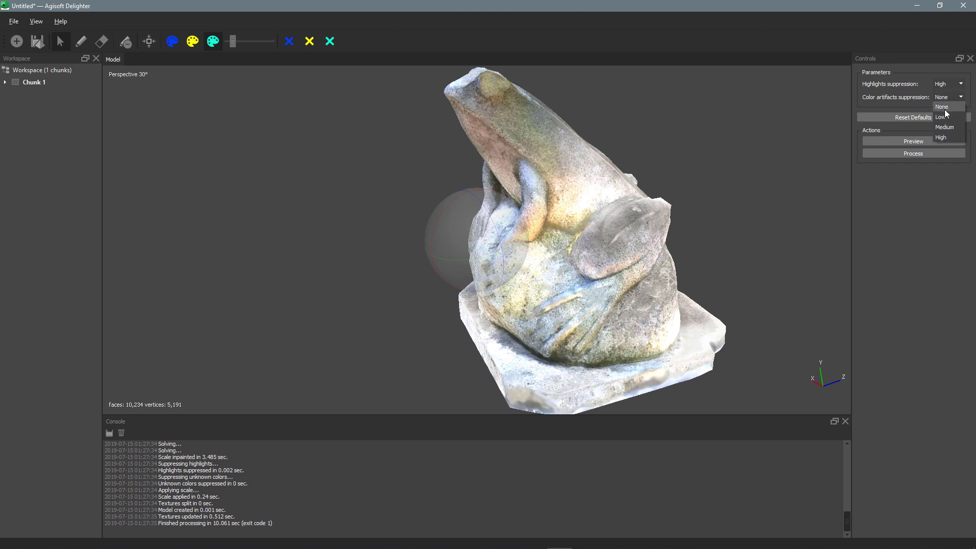
{"action": "left_click", "coordinate": [944, 138]}
- Display the original marked 3D Model in Chunk 1 and run the full delighting process on it
{"action": "left_click", "coordinate": [4, 83]}
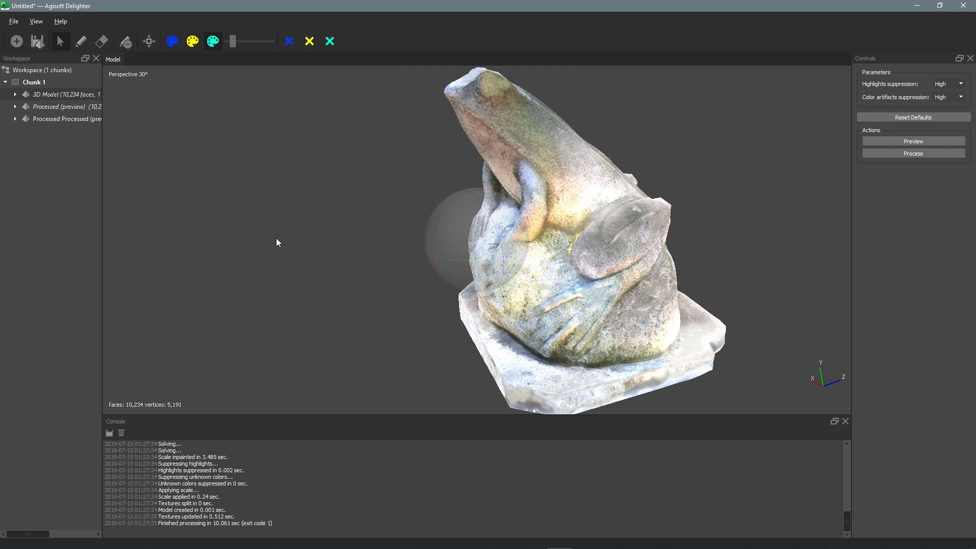
{"action": "key", "text": "Page_Up"}
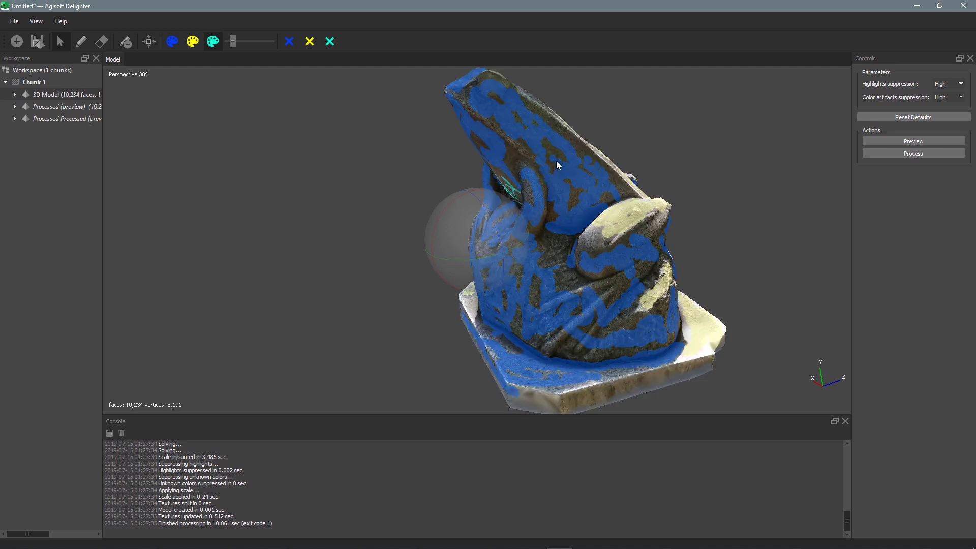
{"action": "left_click_drag", "start_coordinate": [518, 261], "coordinate": [480, 275]}
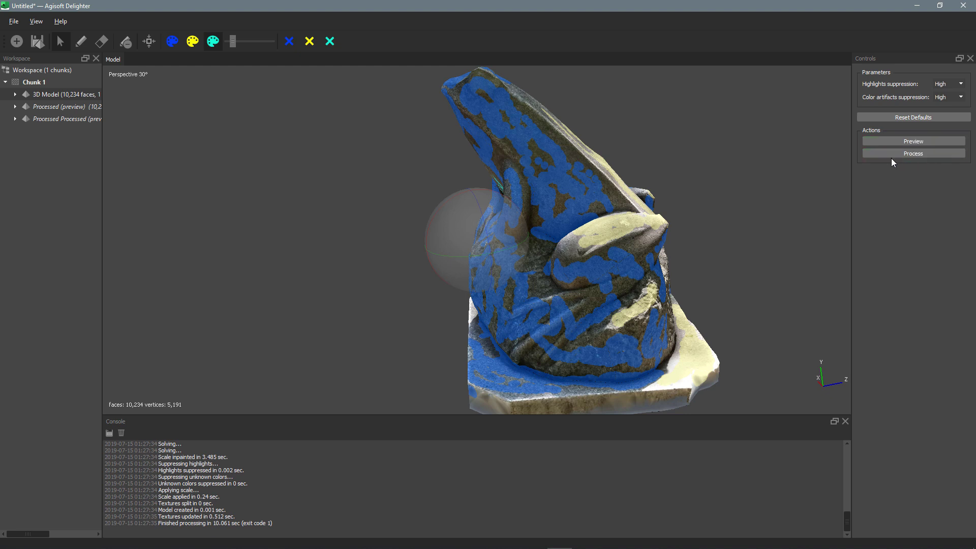
{"action": "left_click", "coordinate": [917, 155]}
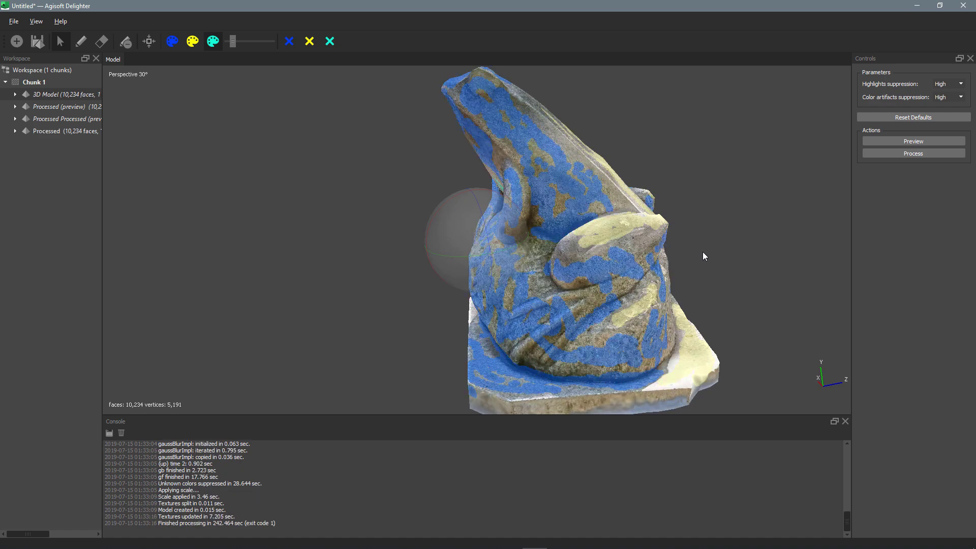
- Clear the shadow, lit and extra-color marks from the newly processed model and examine its delit texture all around
{"action": "left_click_drag", "start_coordinate": [471, 270], "coordinate": [507, 269]}
{"action": "left_click_drag", "start_coordinate": [462, 246], "coordinate": [484, 265]}
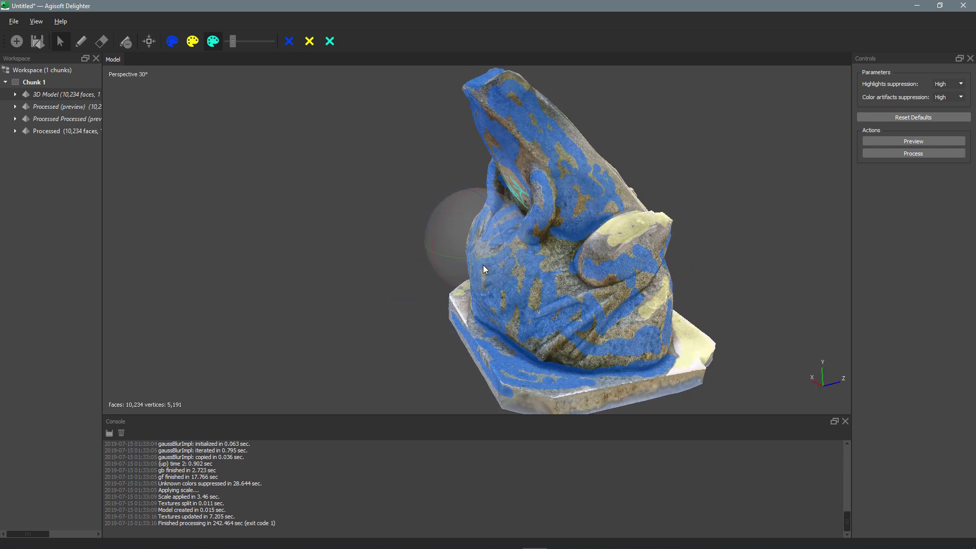
{"action": "left_click", "coordinate": [292, 43]}
{"action": "left_click", "coordinate": [310, 41]}
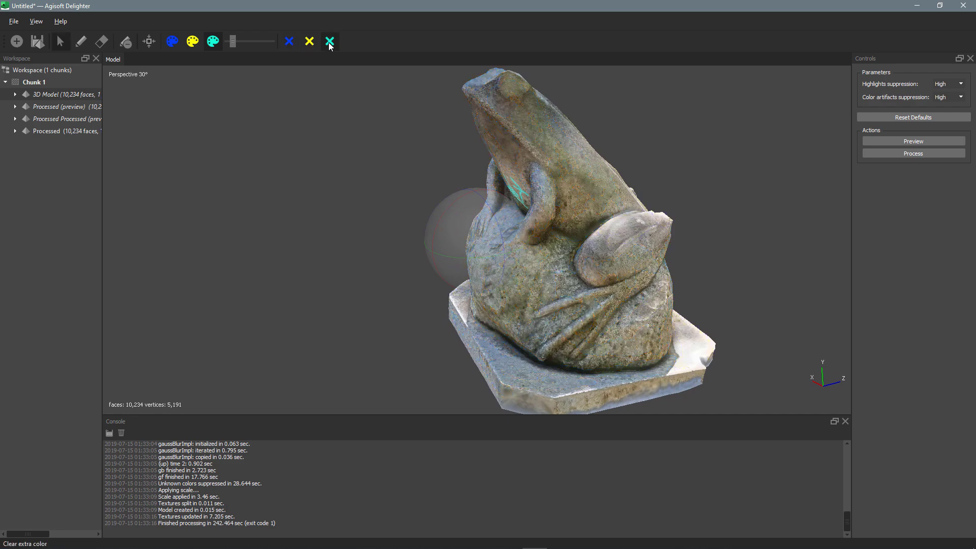
{"action": "left_click", "coordinate": [330, 41]}
{"action": "left_click_drag", "start_coordinate": [483, 245], "coordinate": [486, 264]}
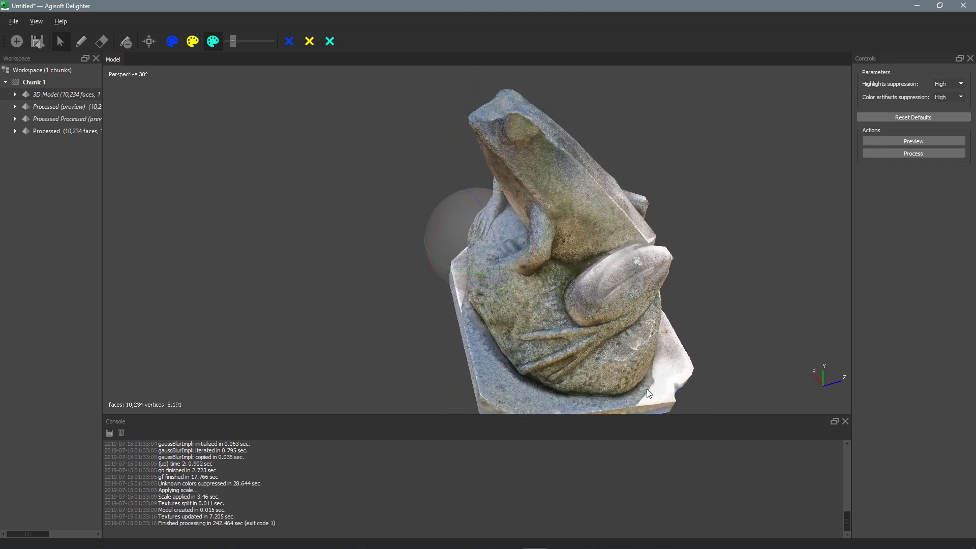
{"action": "left_click_drag", "start_coordinate": [519, 337], "coordinate": [537, 306]}
{"action": "left_click_drag", "start_coordinate": [494, 261], "coordinate": [535, 234]}
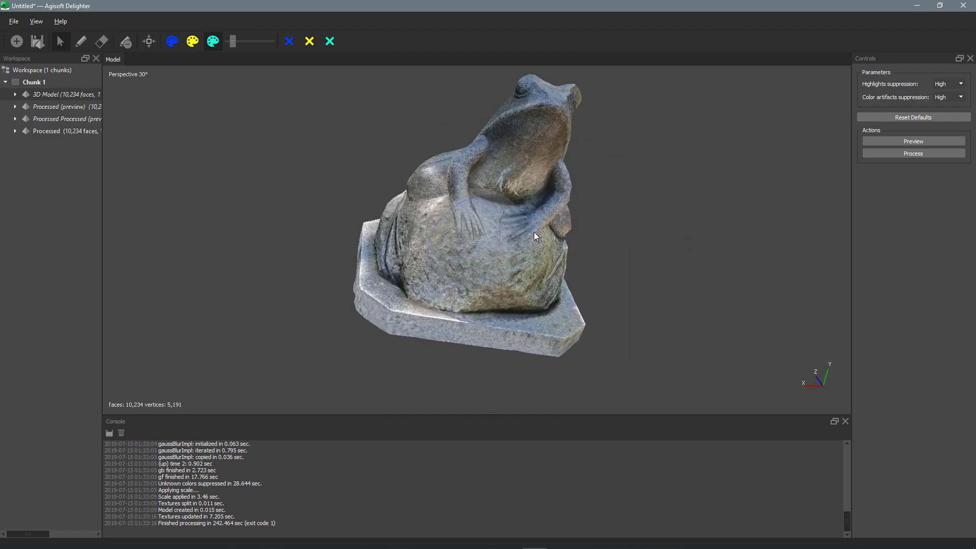
{"action": "left_click_drag", "start_coordinate": [434, 268], "coordinate": [434, 277]}
{"action": "left_click_drag", "start_coordinate": [456, 240], "coordinate": [418, 244]}
{"action": "left_click_drag", "start_coordinate": [483, 243], "coordinate": [499, 258]}
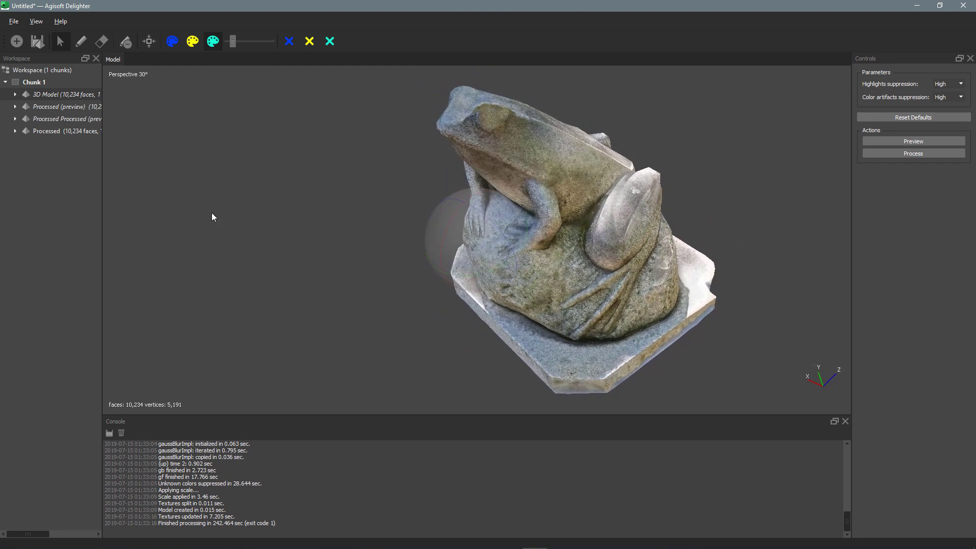
{"action": "left_click", "coordinate": [13, 21]}
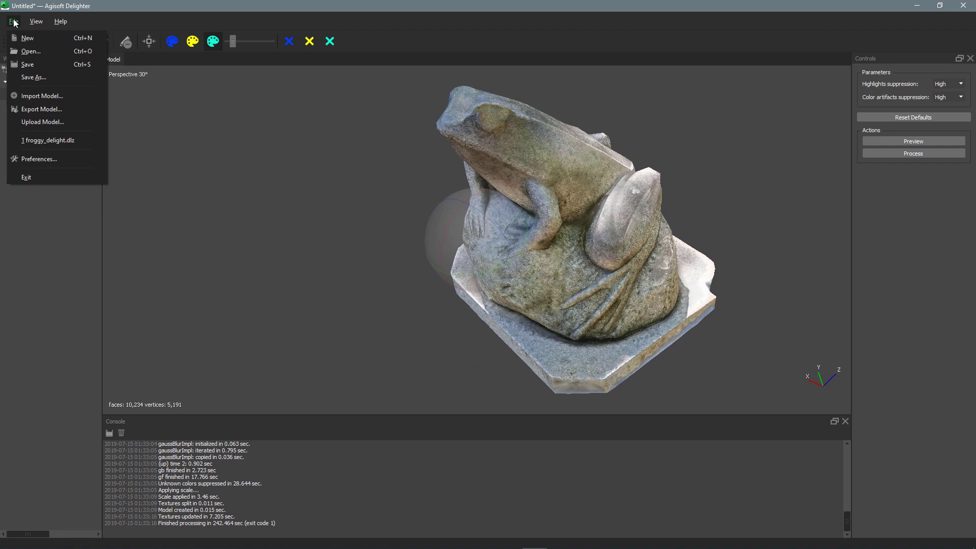
{"action": "left_click", "coordinate": [32, 112]}
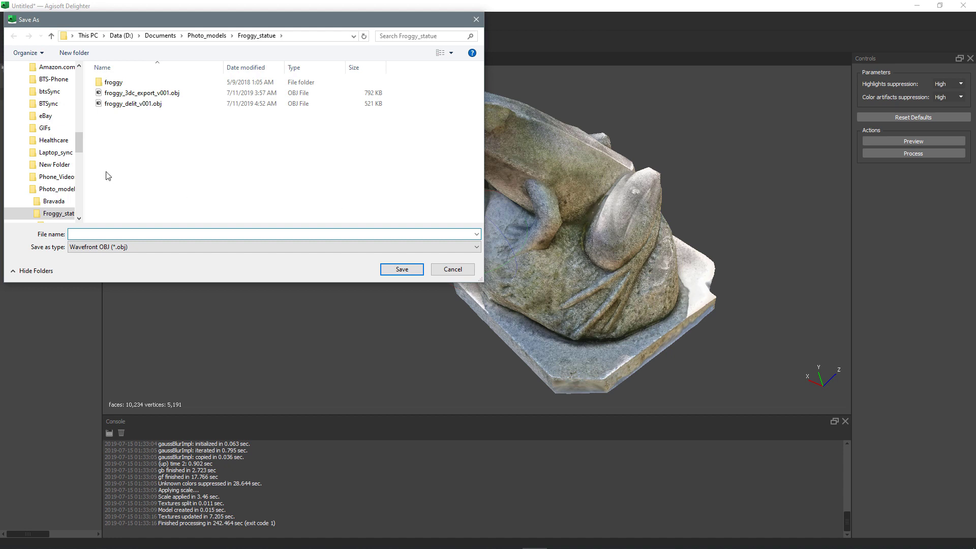
{"action": "left_click", "coordinate": [113, 106]}
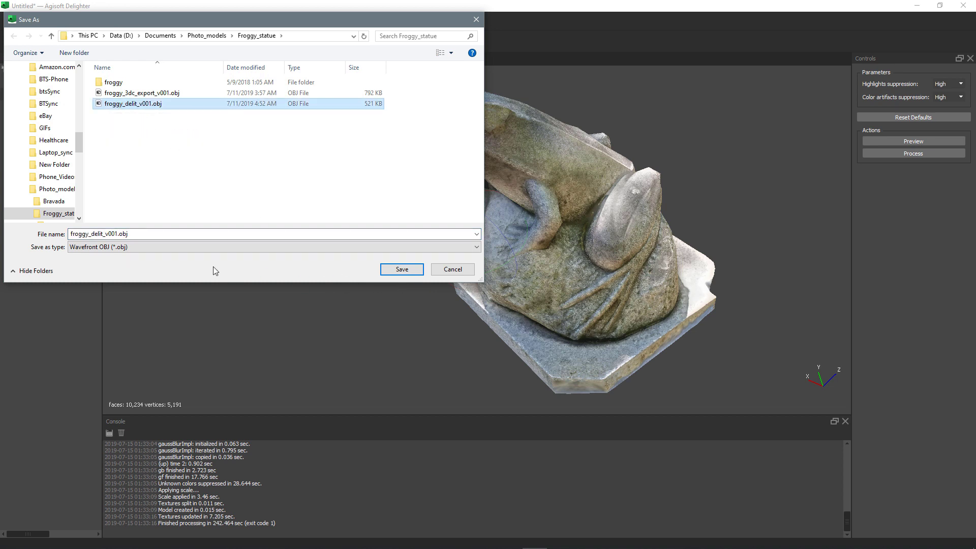
{"action": "left_click", "coordinate": [445, 270]}
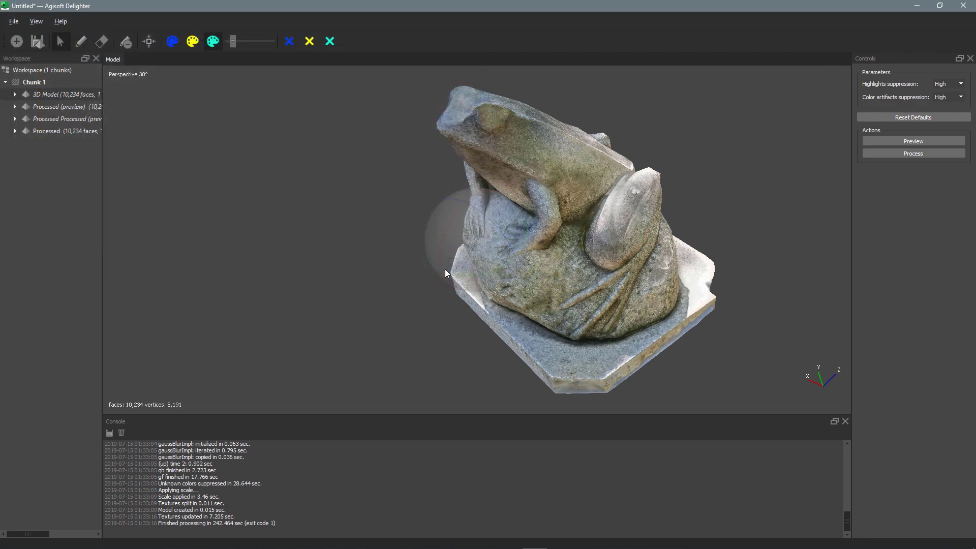
{"action": "left_click_drag", "start_coordinate": [443, 269], "coordinate": [469, 231]}
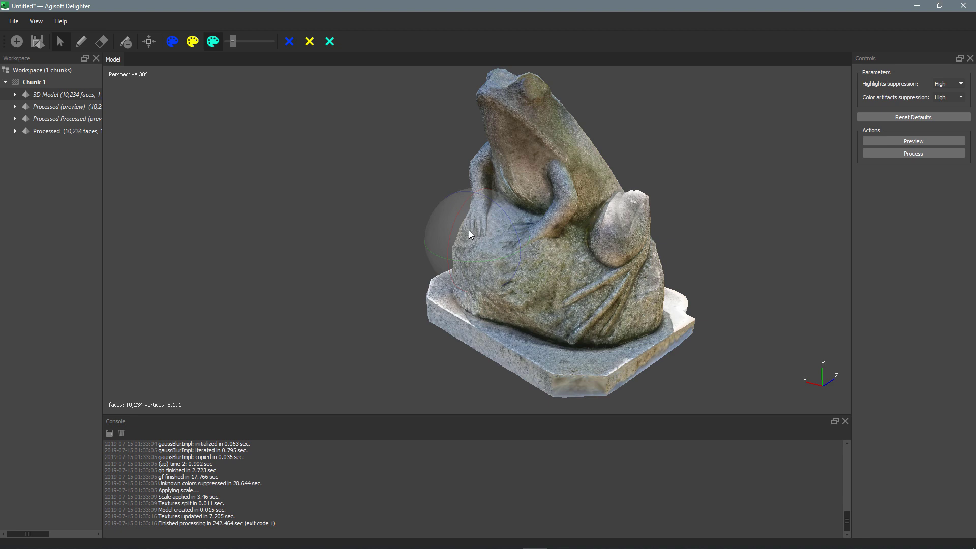